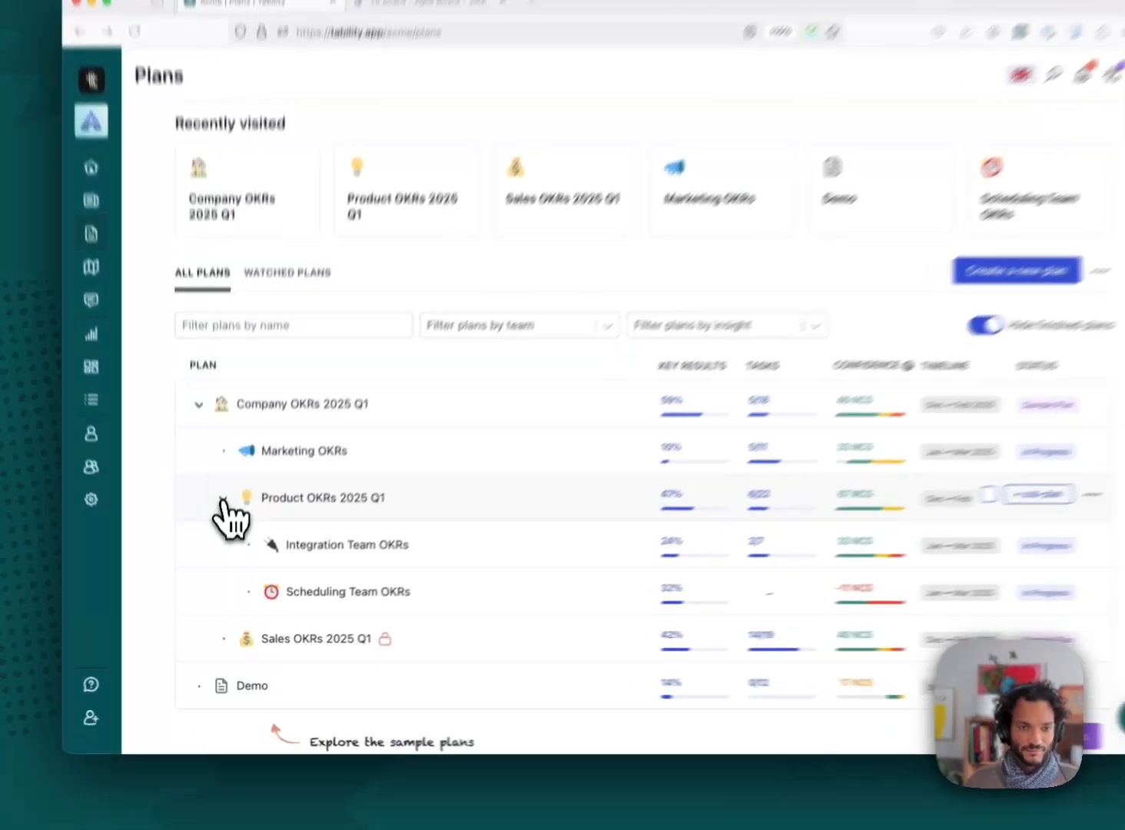
# Step: Start a sub-plan of the Goals and initiatives type under Company OKRs 2025 Q1, with the Product OKRs branch collapsed
pyautogui.click(220, 529)
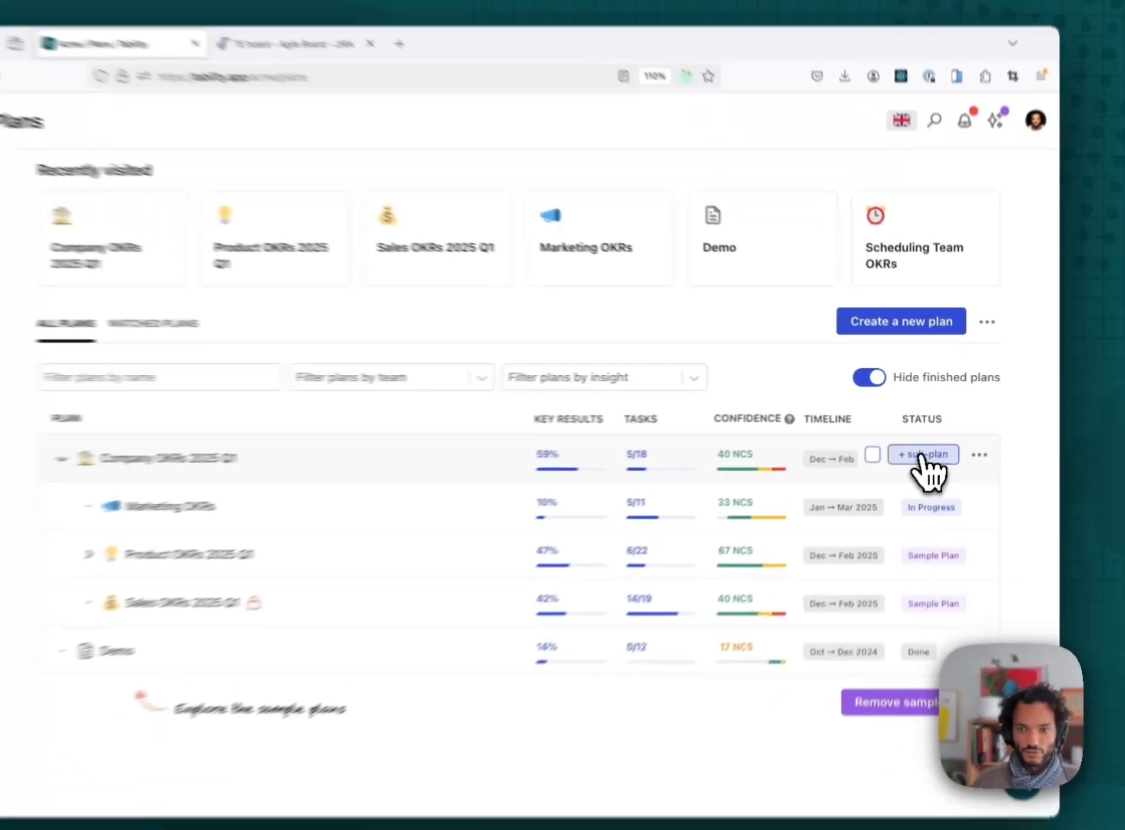
pyautogui.click(928, 444)
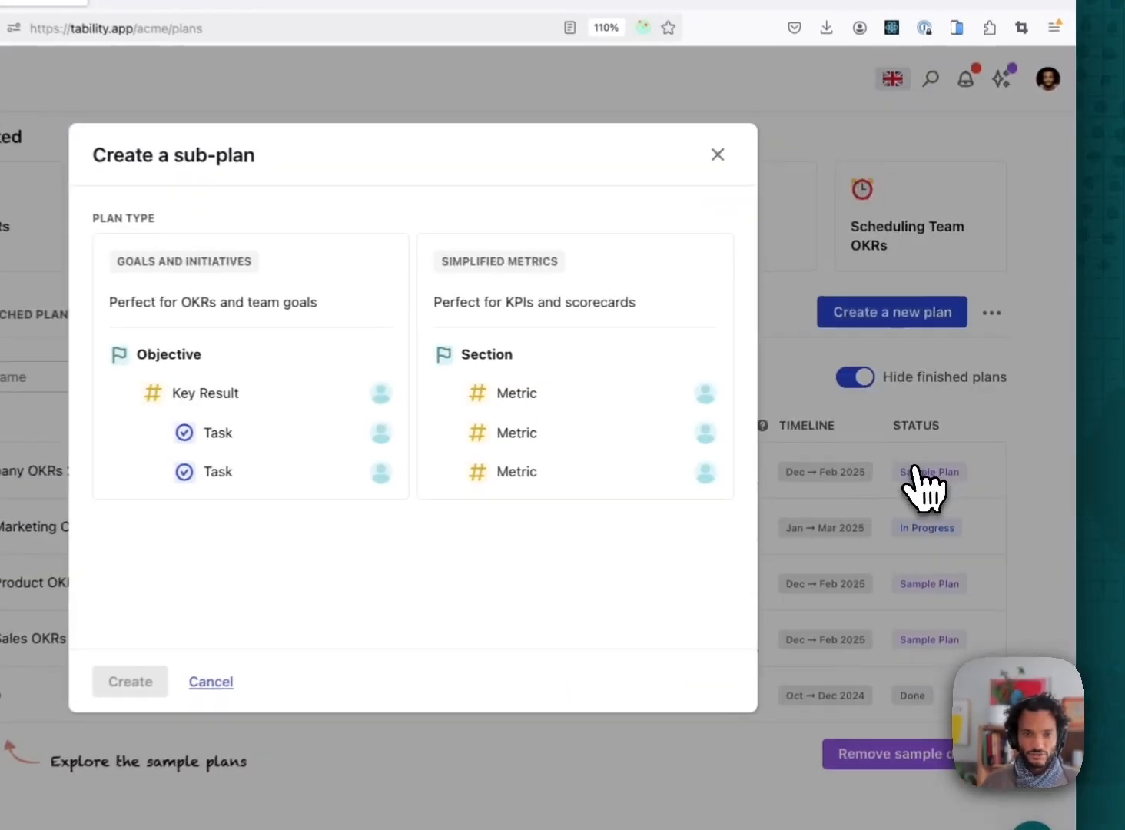
pyautogui.doubleClick(281, 309)
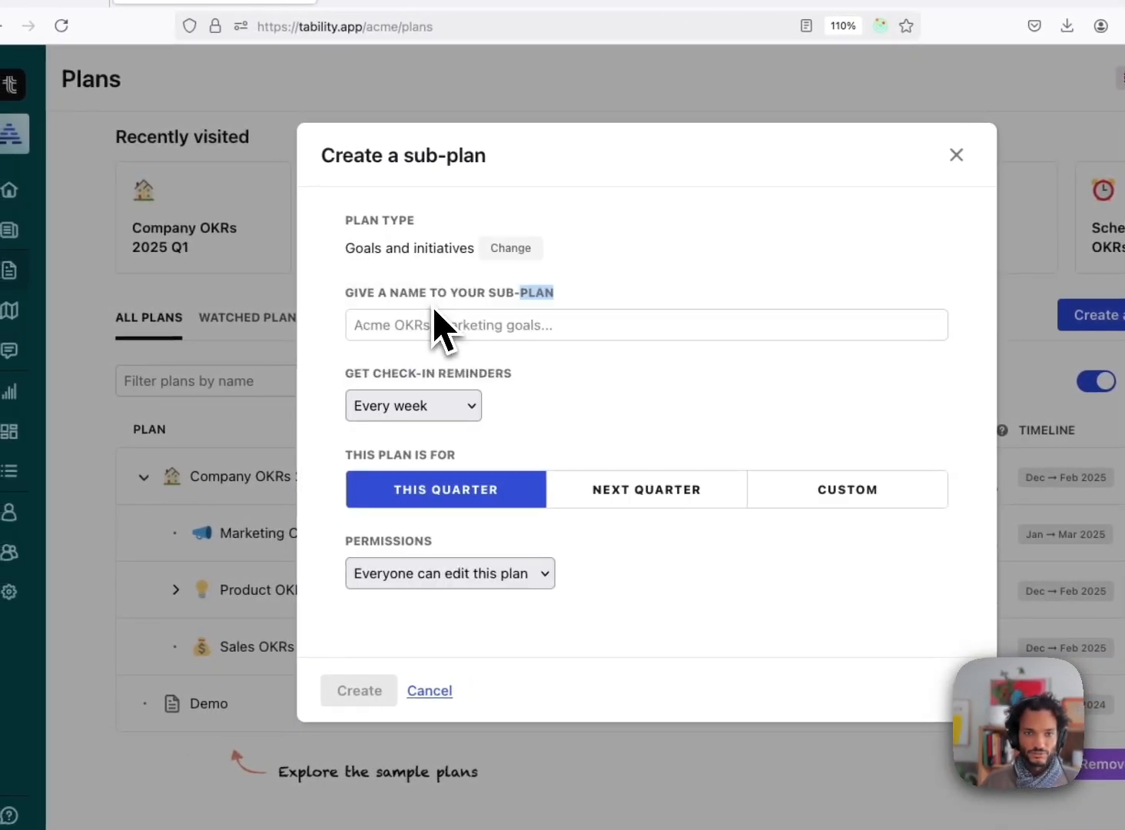
# Step: Name the sub-plan Engineering OKRs, keep check-in reminders at every week, and create it
pyautogui.click(425, 330)
pyautogui.write('Eng')
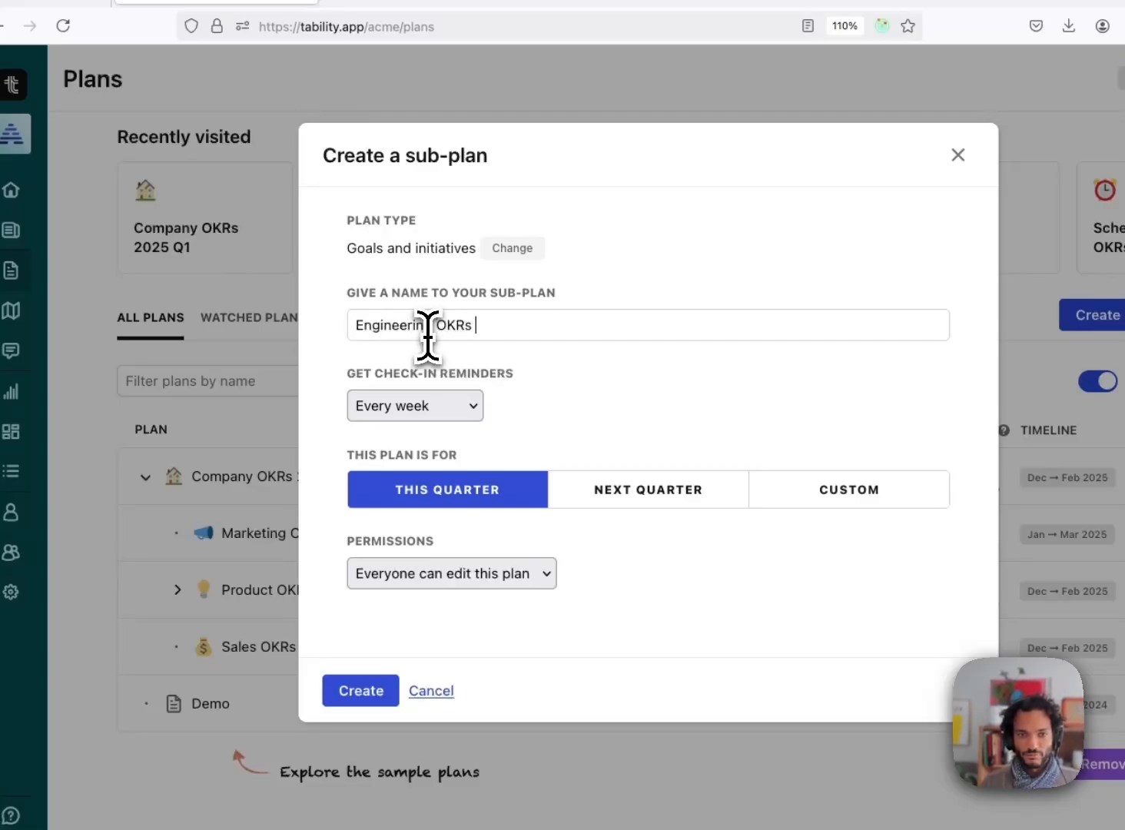
pyautogui.write('ineering OKRs')
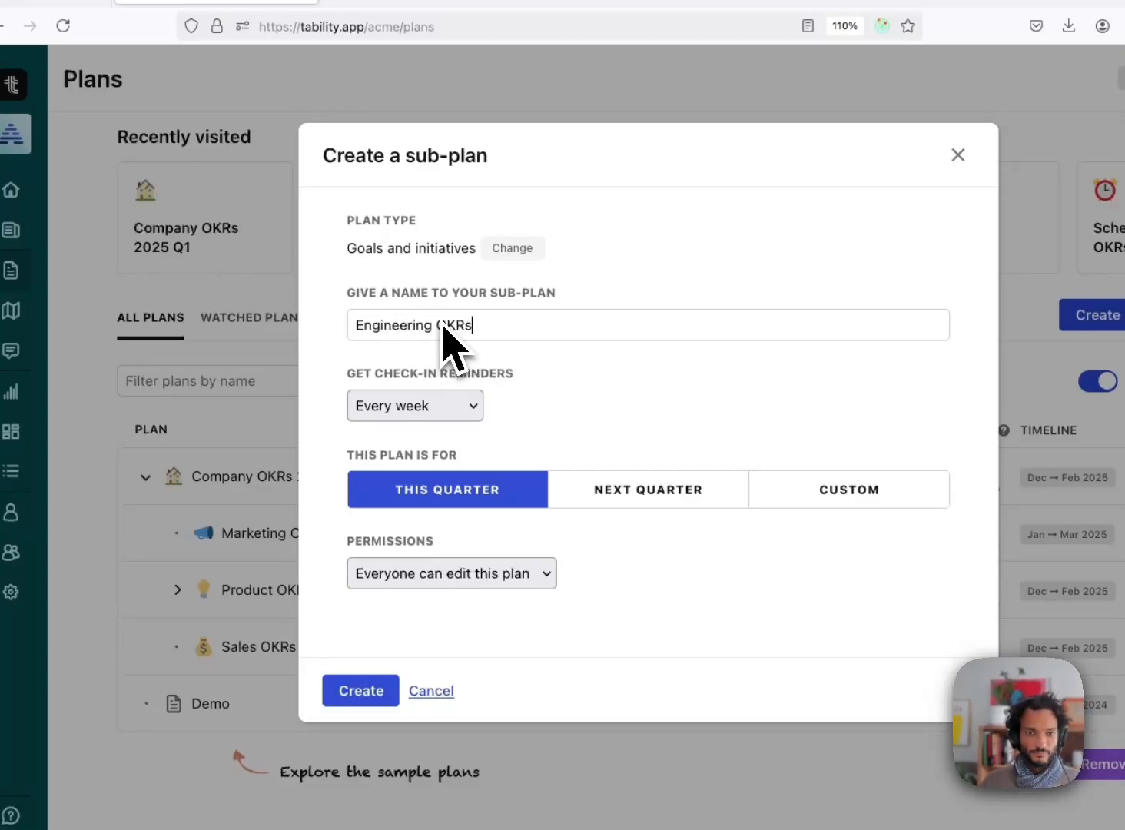
pyautogui.click(438, 409)
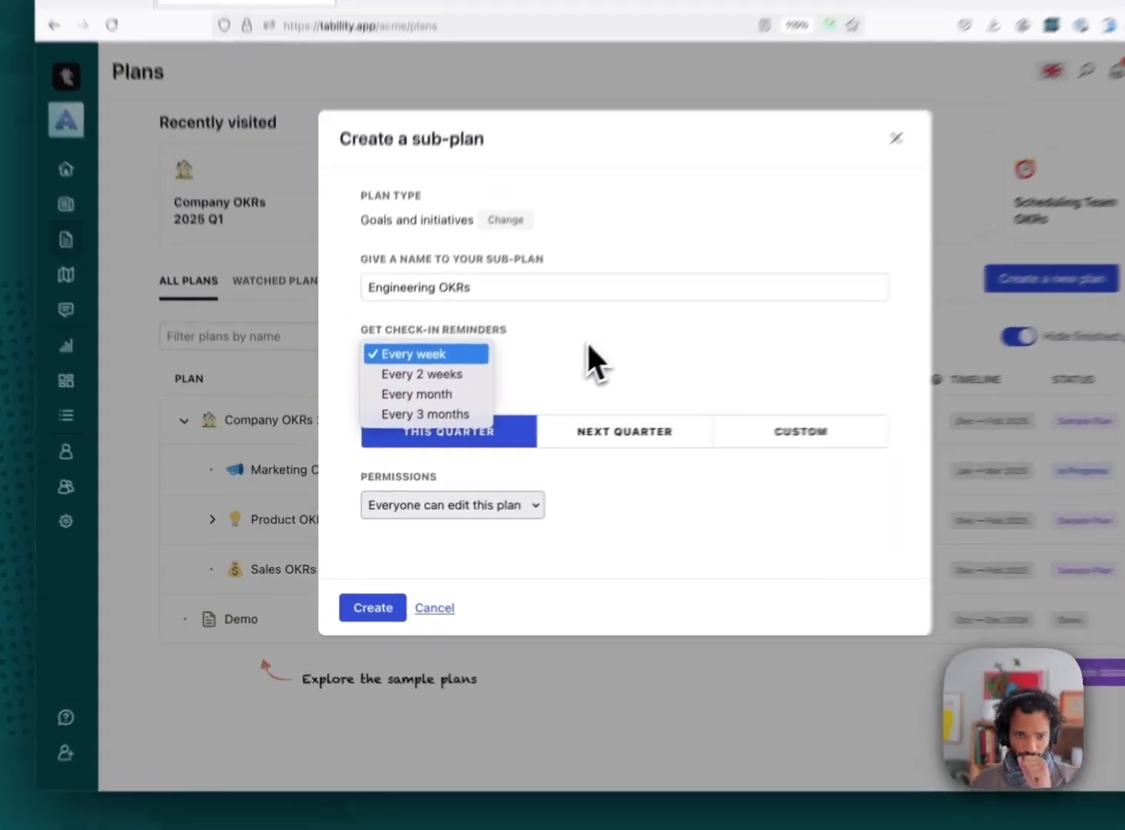
pyautogui.click(532, 383)
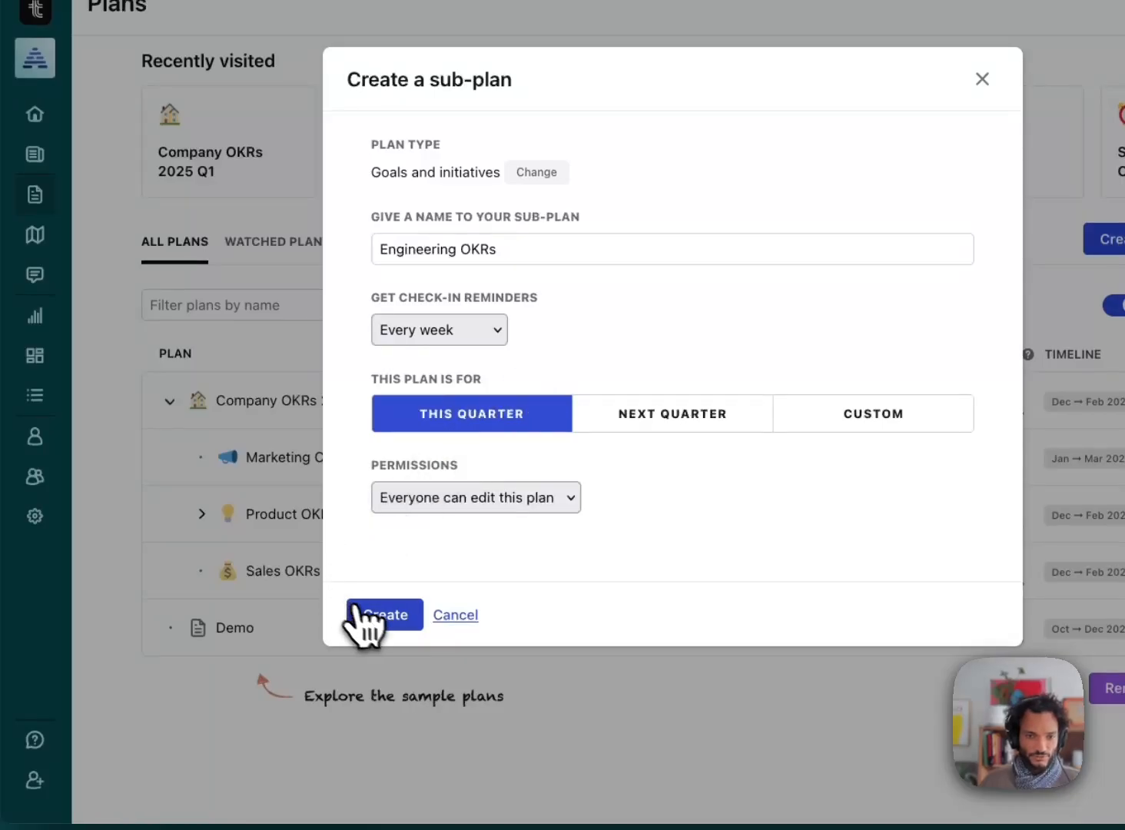
pyautogui.click(372, 620)
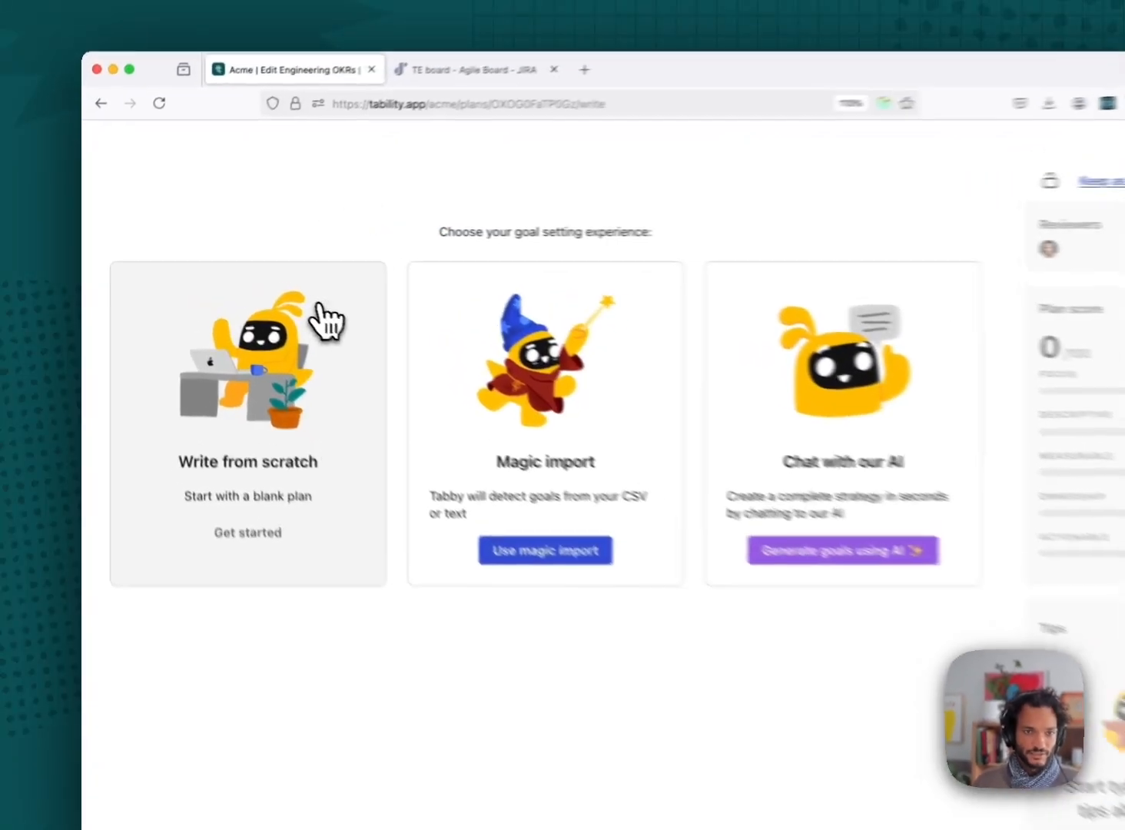
# Step: Write the plan from scratch and add the objective "Improve application performance"
pyautogui.click(321, 307)
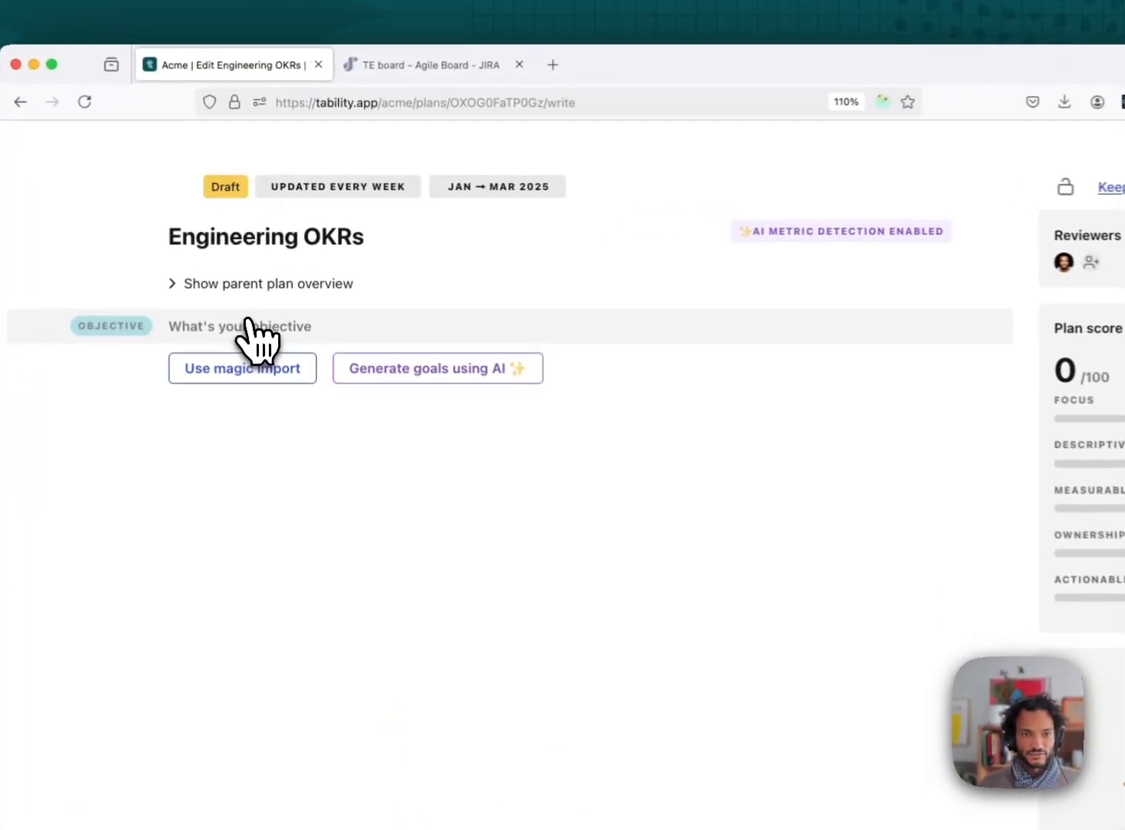
pyautogui.write('Improve application performance')
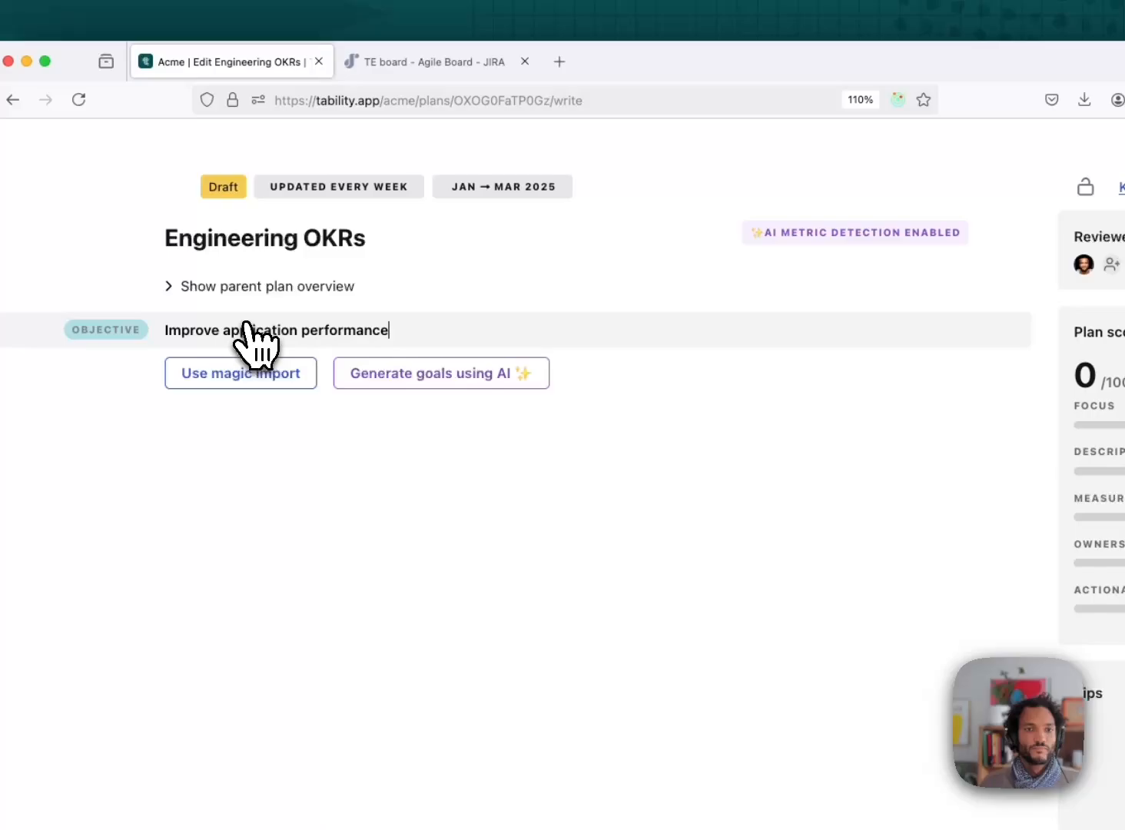
pyautogui.press('Return')
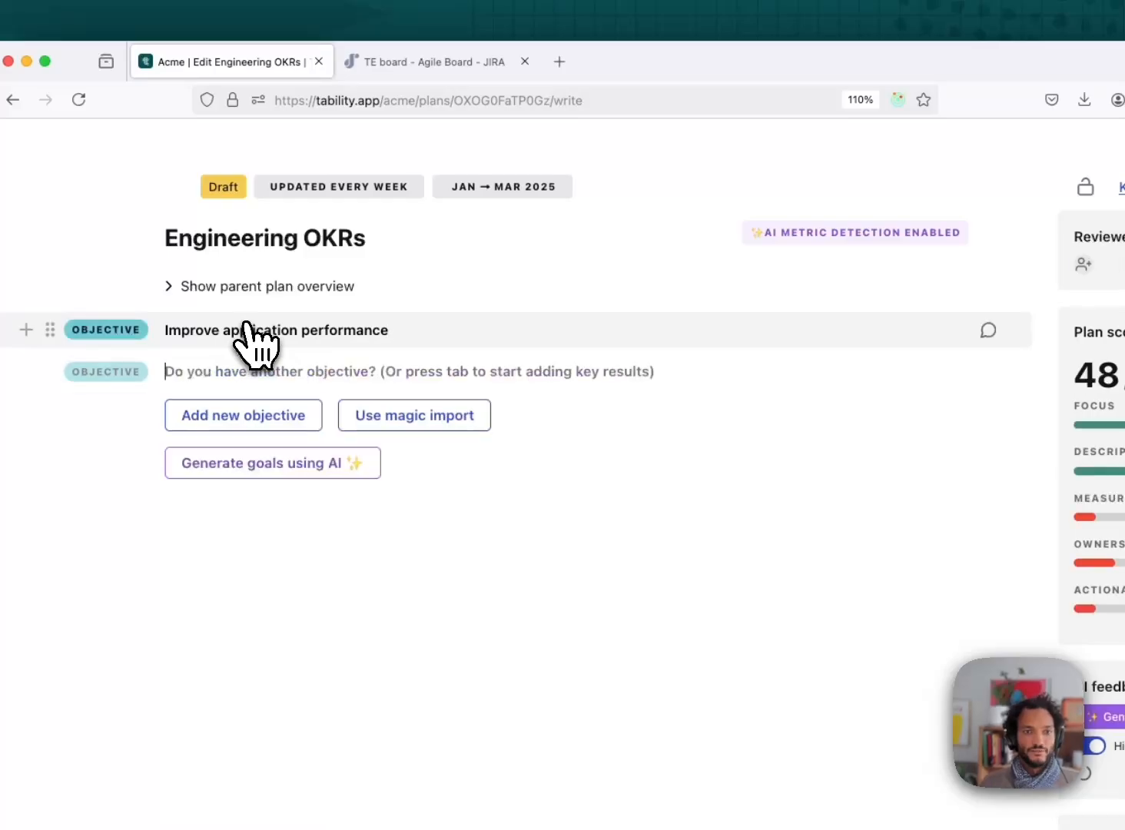
# Step: Add the key result "Reduce page load from 4s to 1s" under the application performance objective
pyautogui.press('Tab')
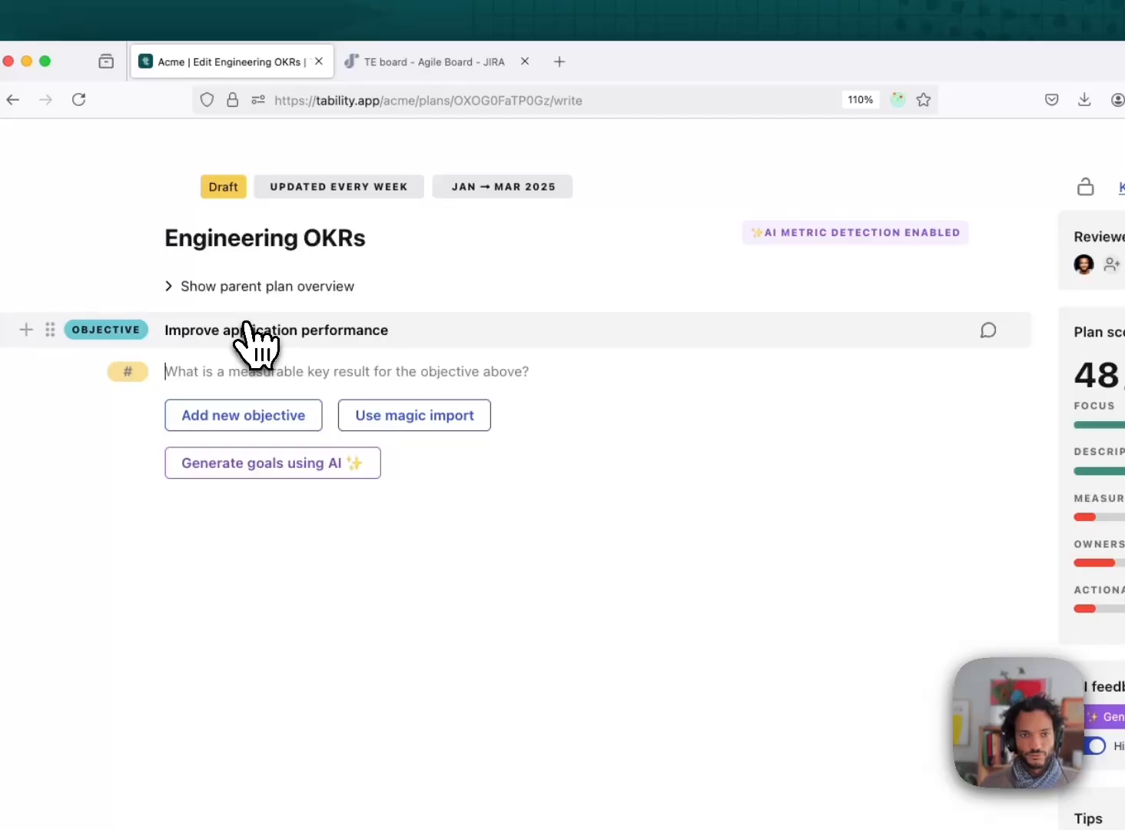
pyautogui.write('Reduce page load from 4s to 1s')
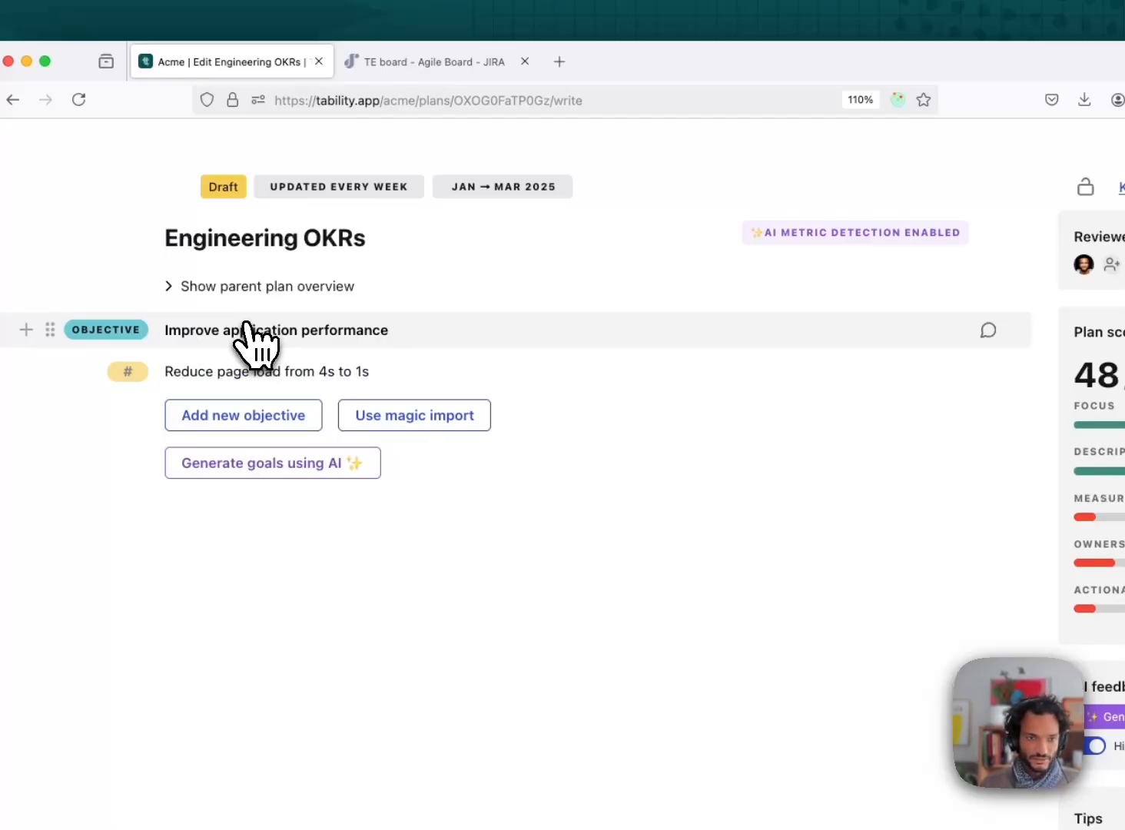
pyautogui.press('Return')
# Step: Add the task "Implement the new caching system" under the page load key result
pyautogui.press('Tab')
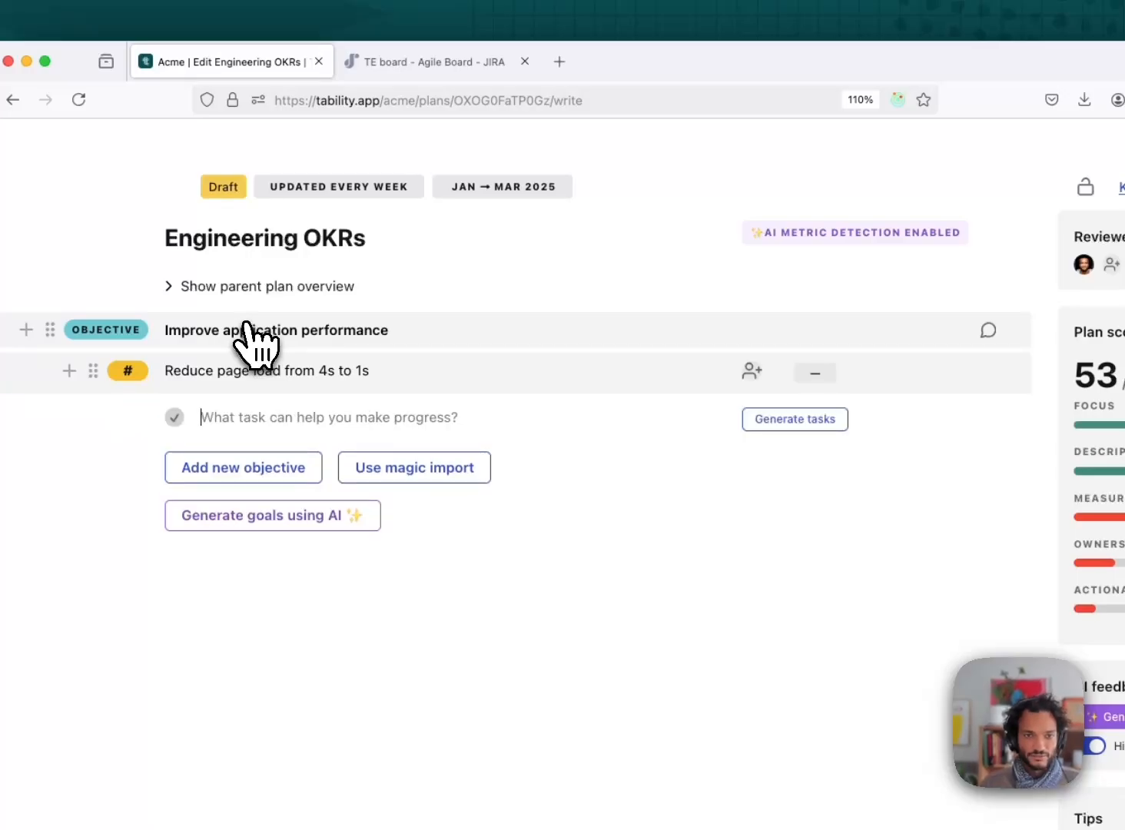
pyautogui.write('Implement the ')
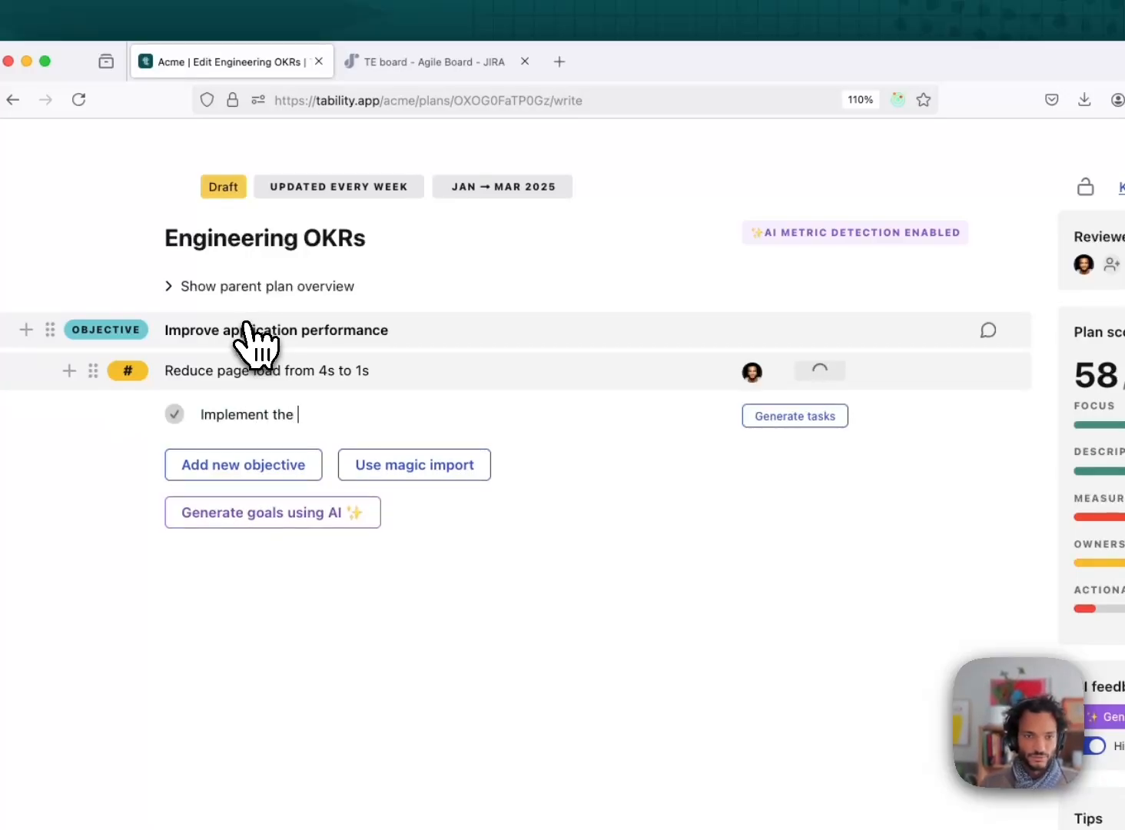
pyautogui.write('new caching system')
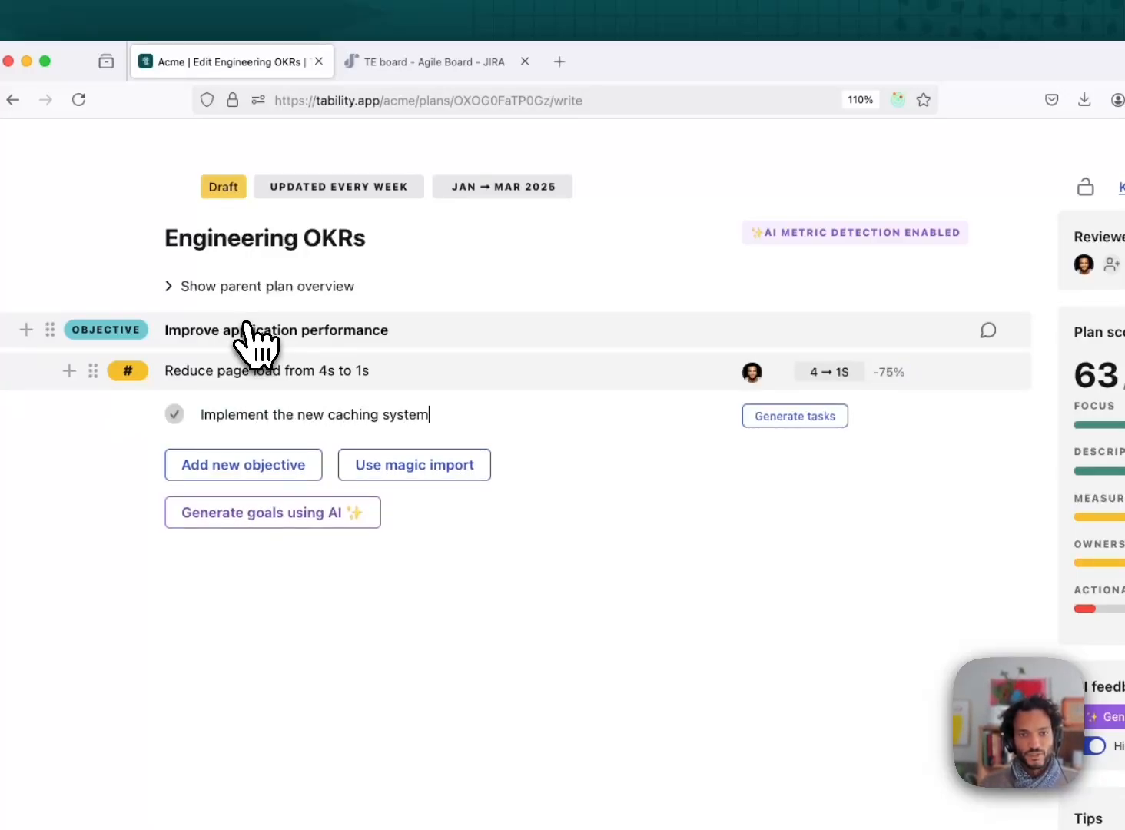
pyautogui.press('Return')
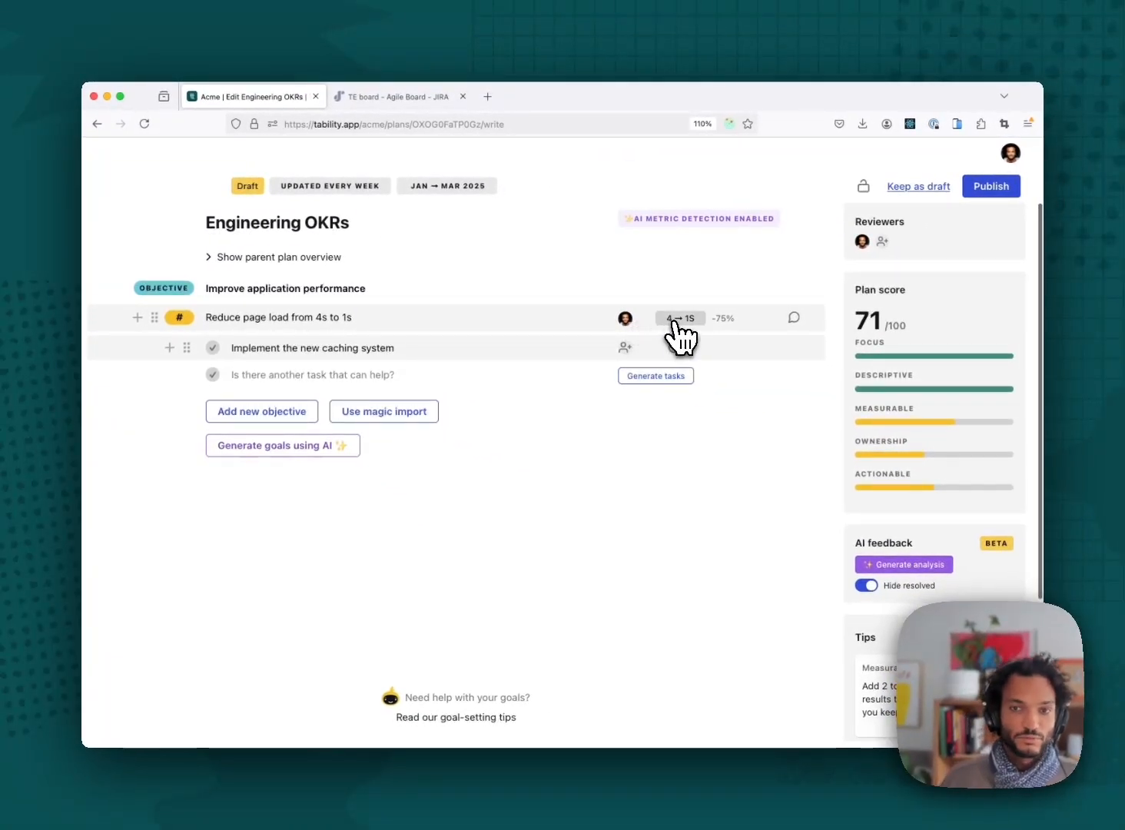
# Step: Open the page load key result's target settings and set the target to "1s page load"
pyautogui.click(668, 322)
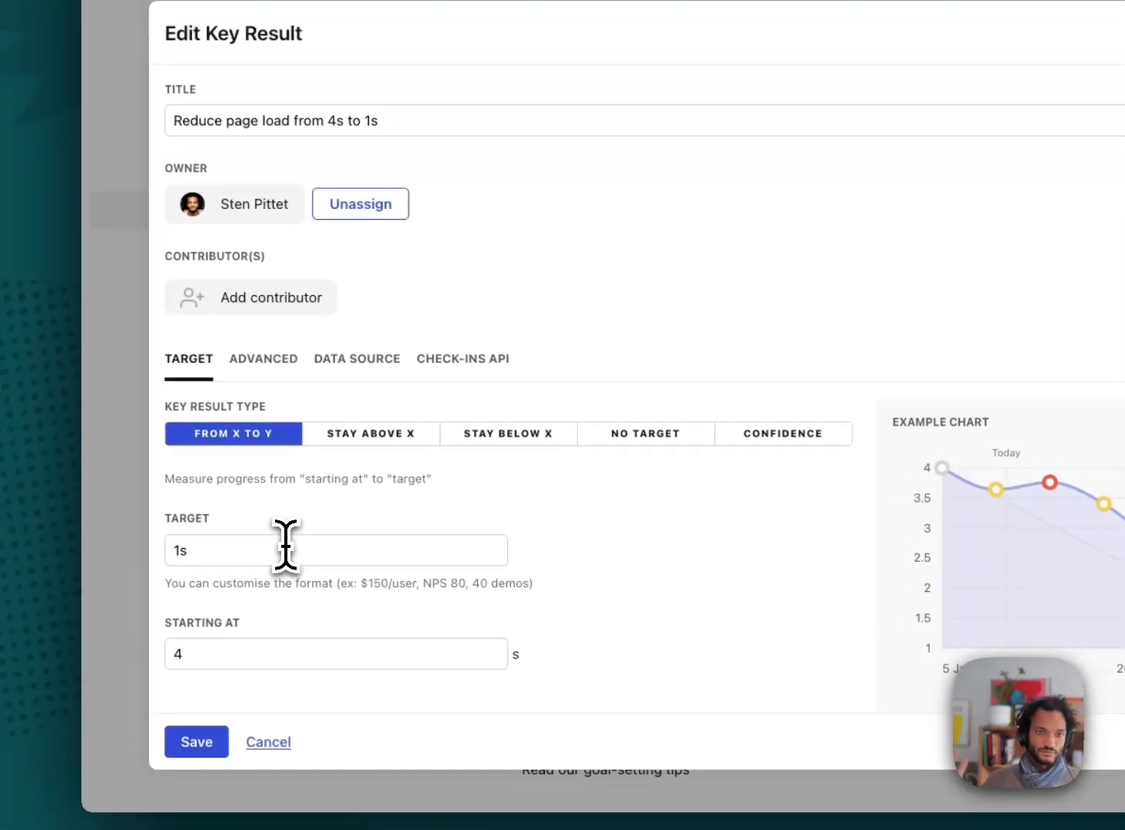
pyautogui.click(285, 546)
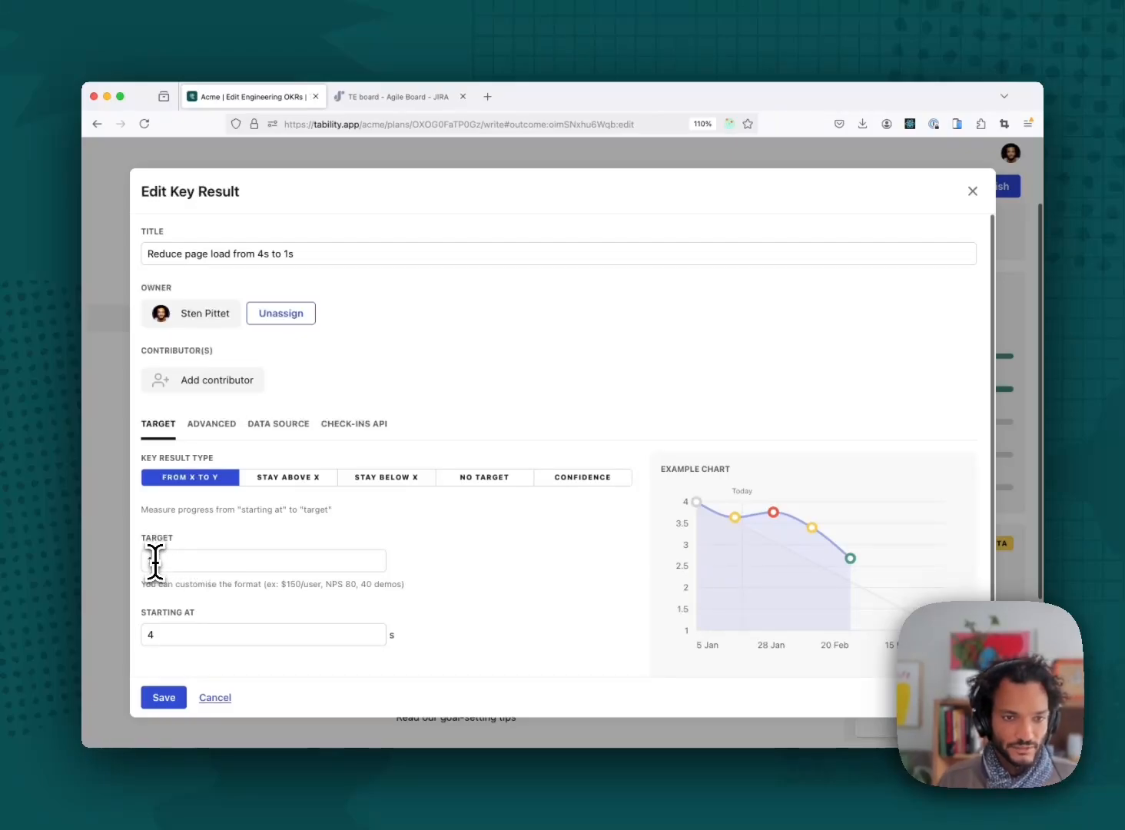
pyautogui.write('page load')
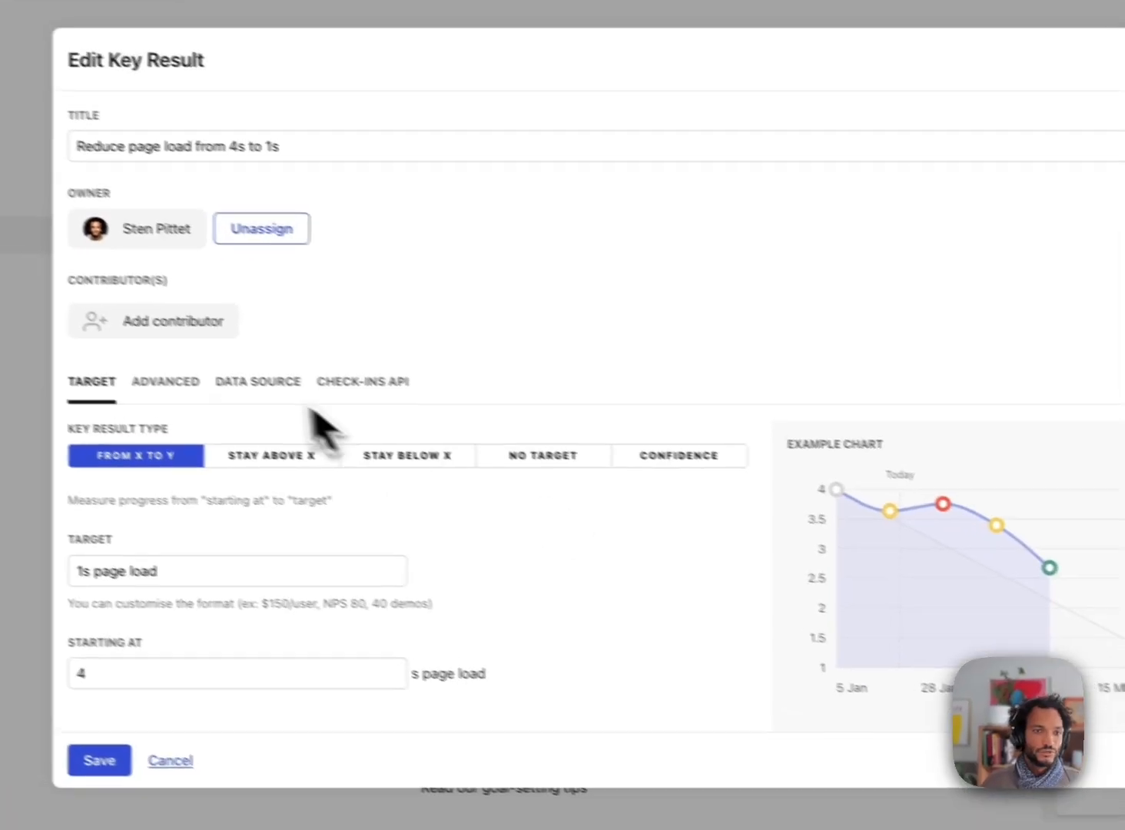
# Step: Preview the Stay above X, Stay below X, No target and Confidence key result types, and return to From X to Y
pyautogui.click(315, 476)
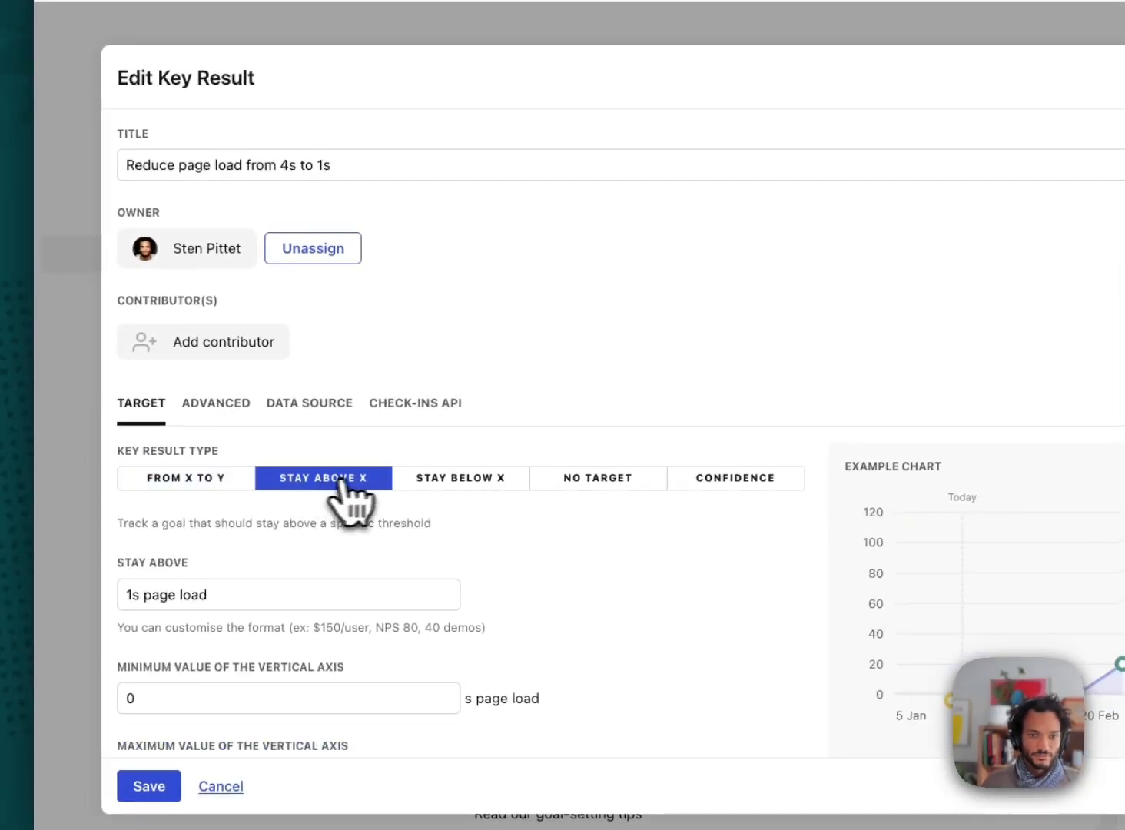
pyautogui.click(457, 478)
pyautogui.click(607, 478)
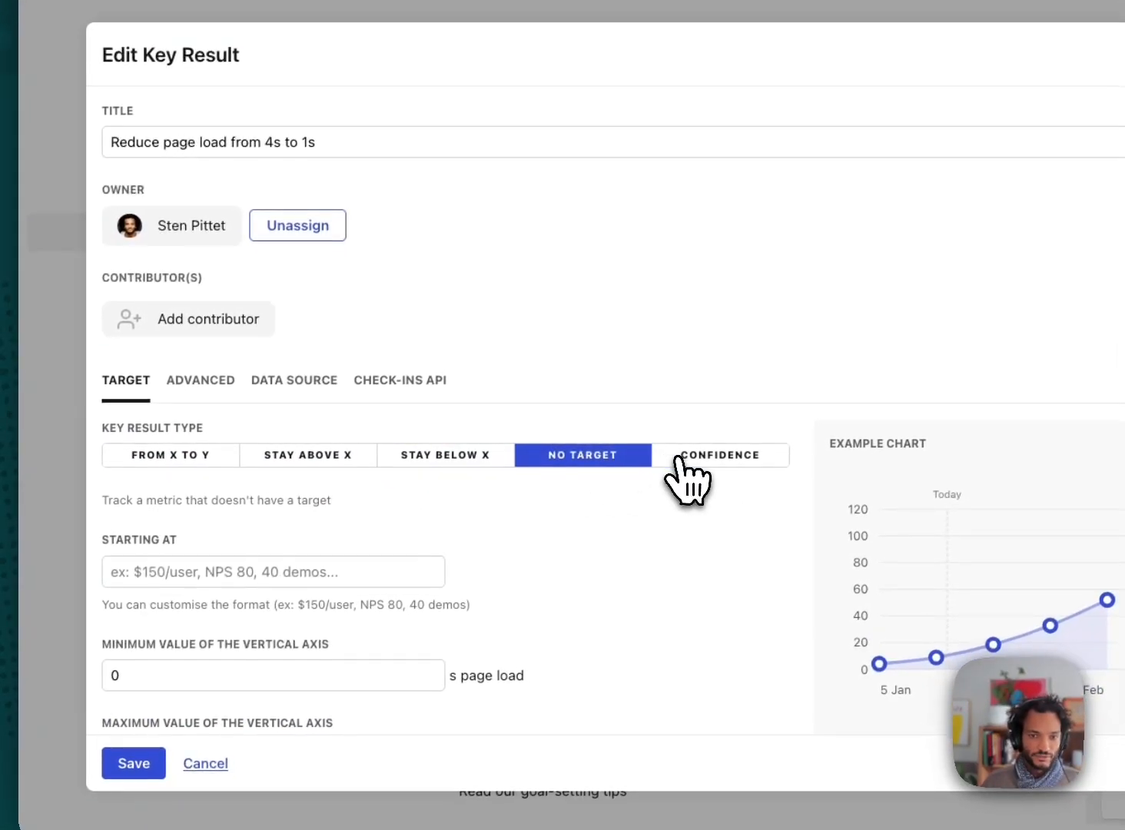
pyautogui.click(701, 480)
pyautogui.click(189, 457)
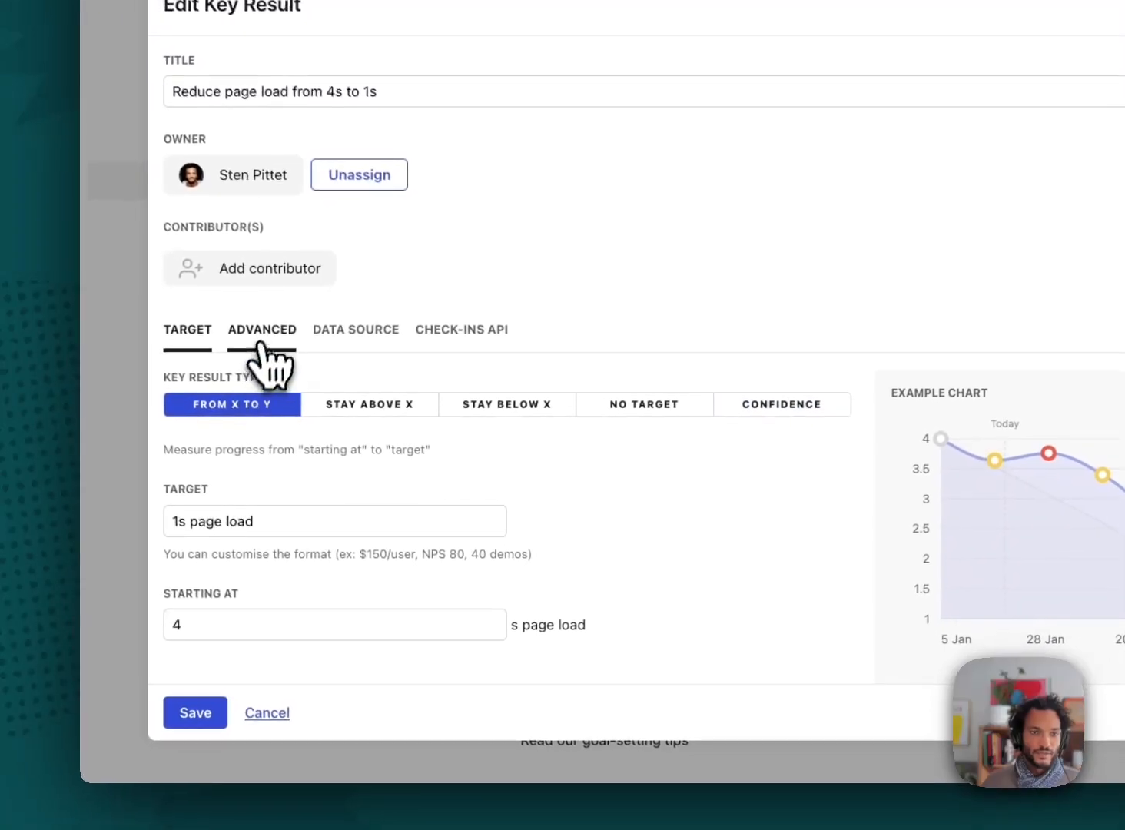
# Step: Review the key result's advanced description, tags and weight options, and save the key result
pyautogui.click(200, 381)
pyautogui.scroll(-2, 285, 477)
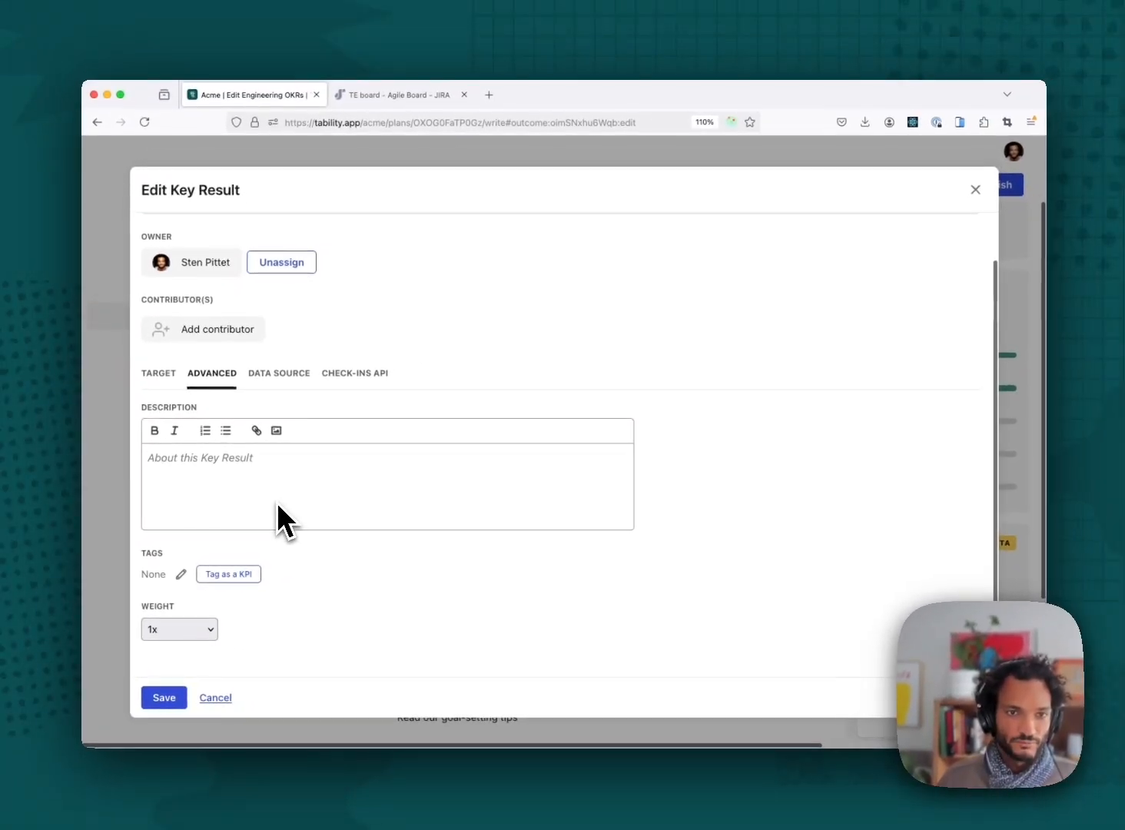
pyautogui.scroll(1, 353, 441)
pyautogui.scroll(1, 277, 505)
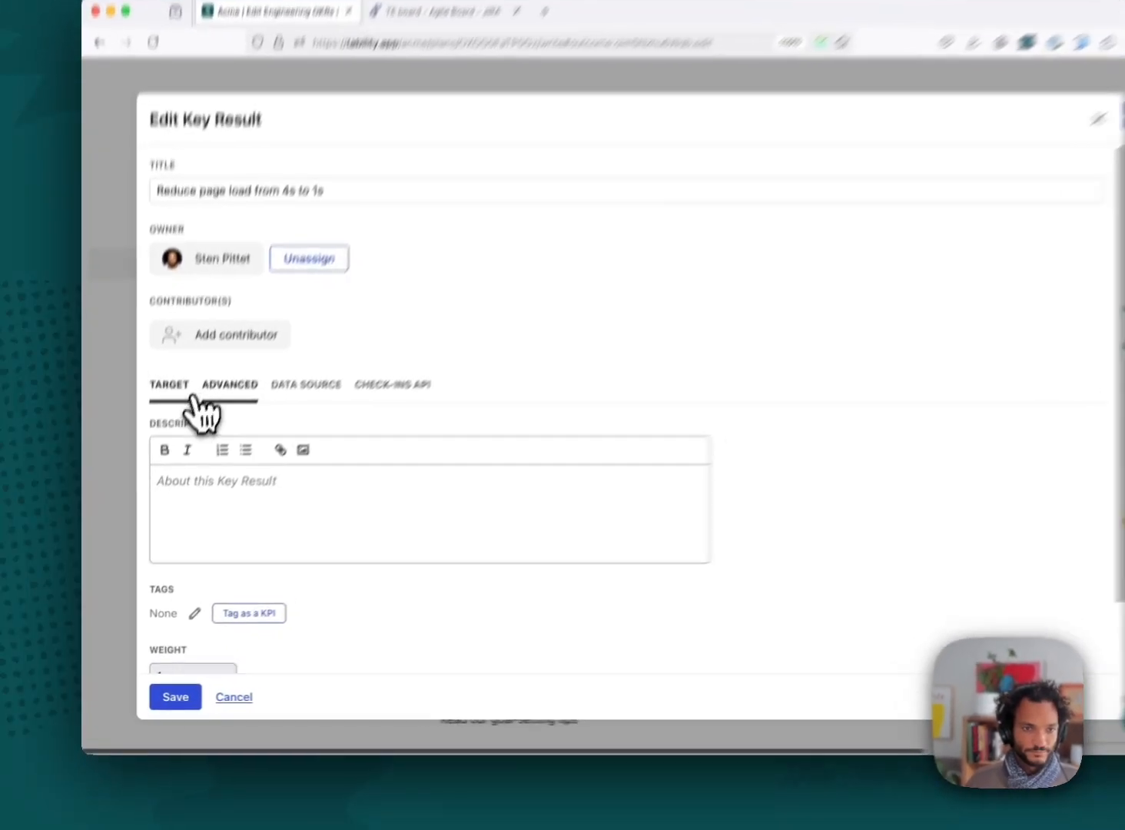
pyautogui.click(158, 423)
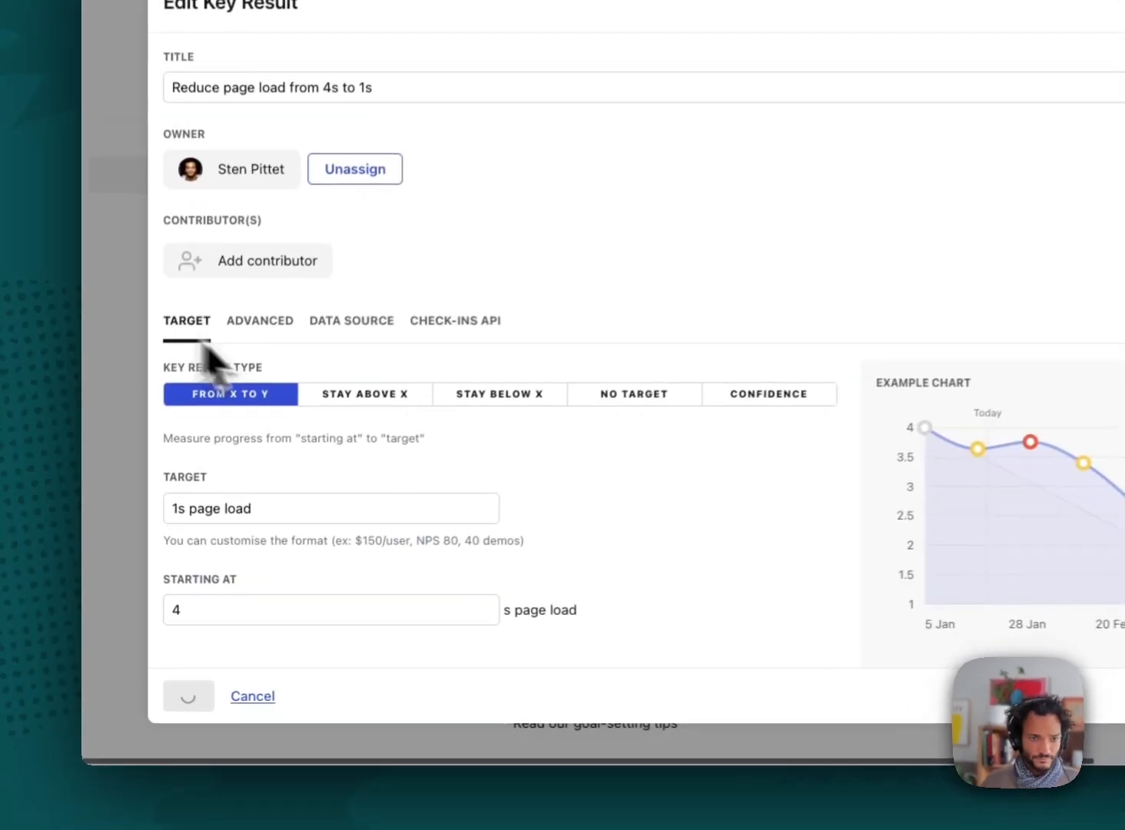
pyautogui.click(217, 694)
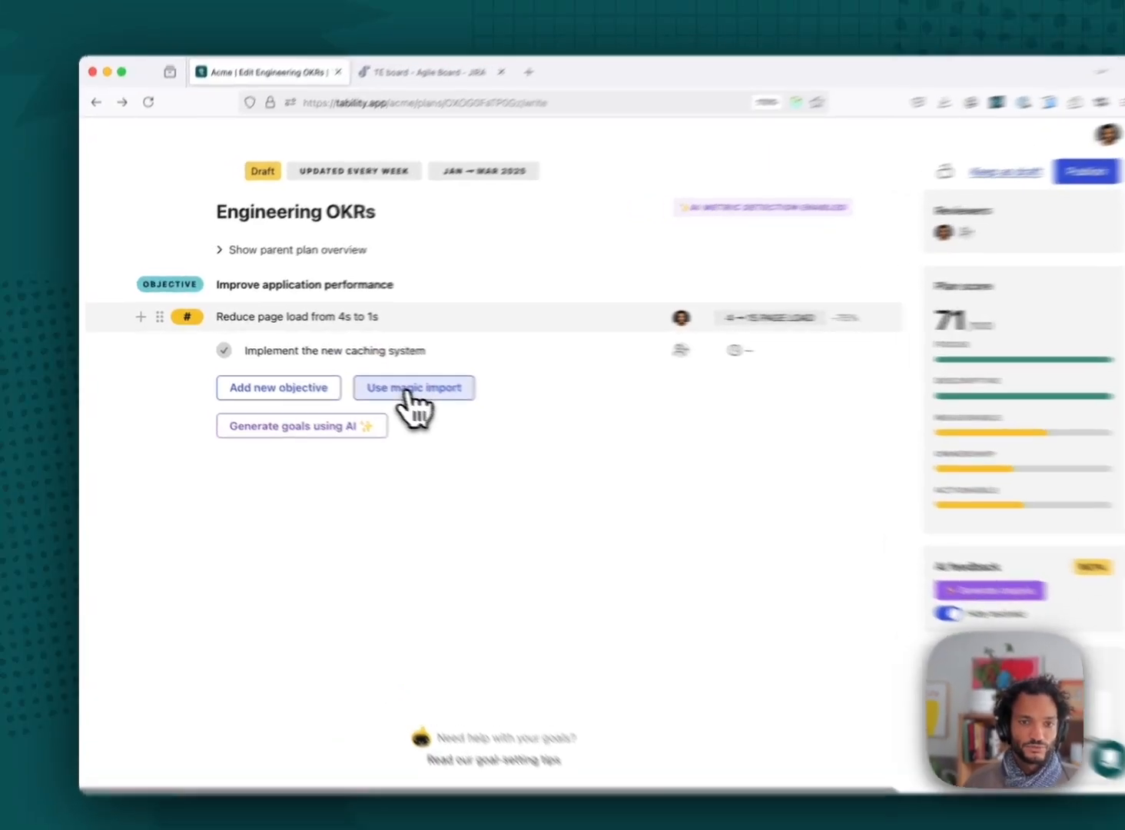
# Step: Start a magic import from CSV and preview the contents of Final_OKRs_Quarterly_Plan.csv in the Demo folder
pyautogui.click(382, 382)
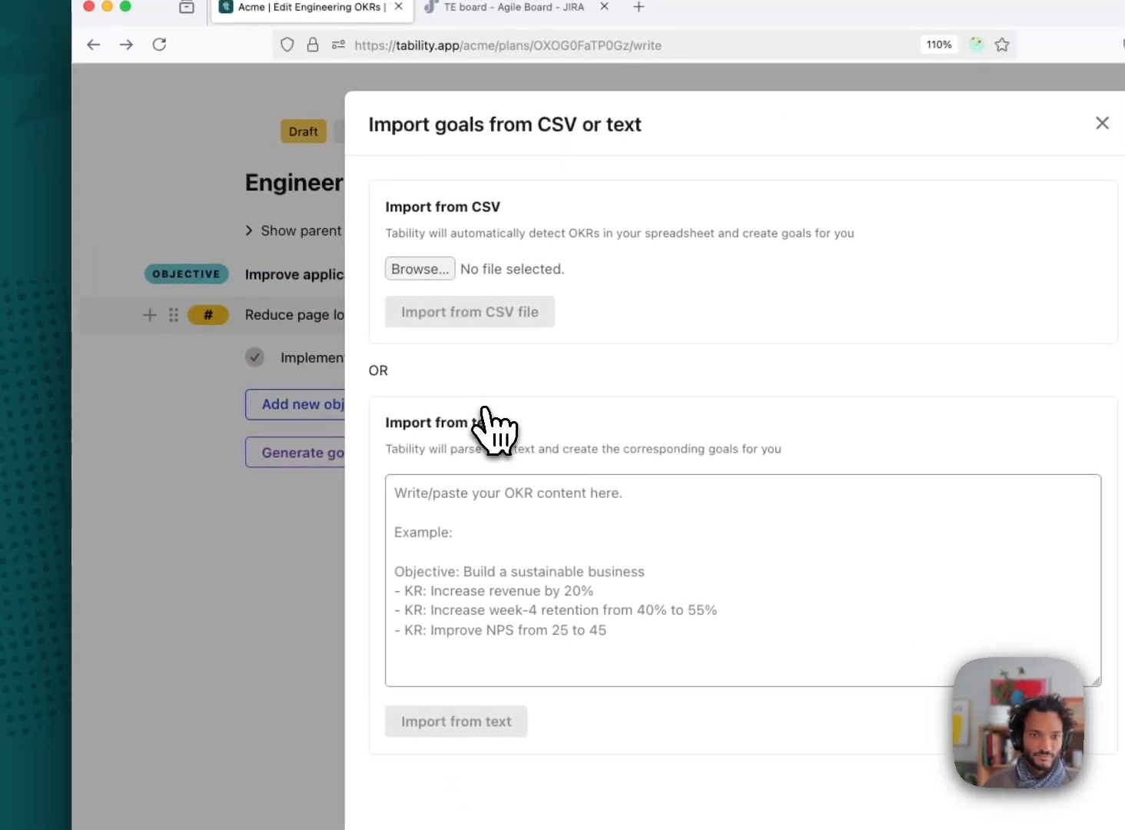
pyautogui.click(416, 273)
pyautogui.click(460, 193)
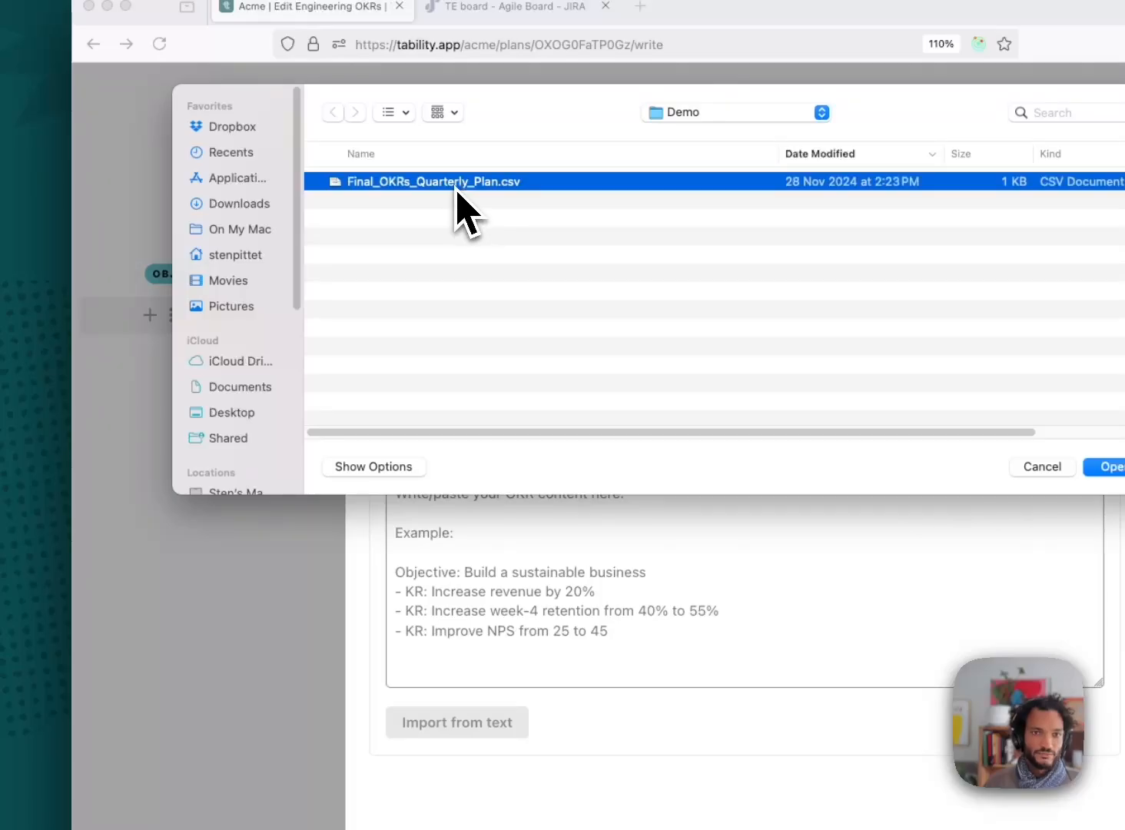
pyautogui.press('space')
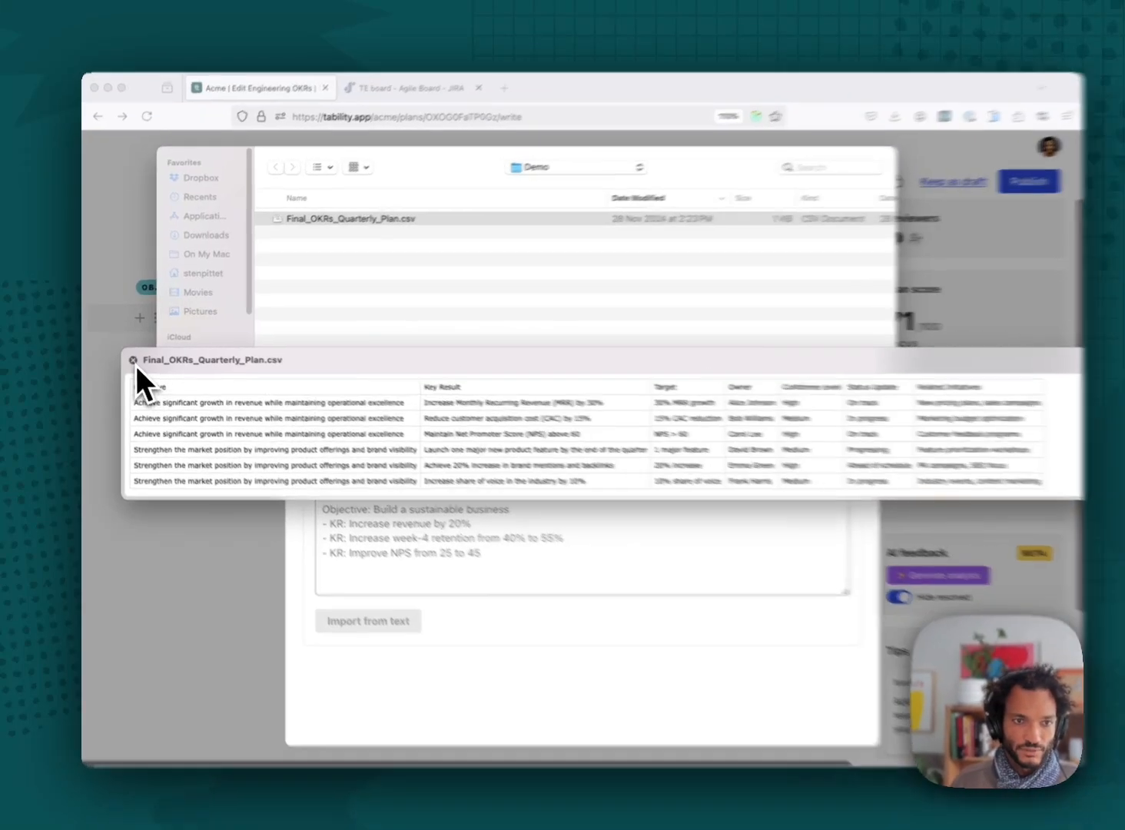
pyautogui.click(131, 358)
# Step: Choose Final_OKRs_Quarterly_Plan.csv and import its goals into the Engineering OKRs plan
pyautogui.click(358, 223)
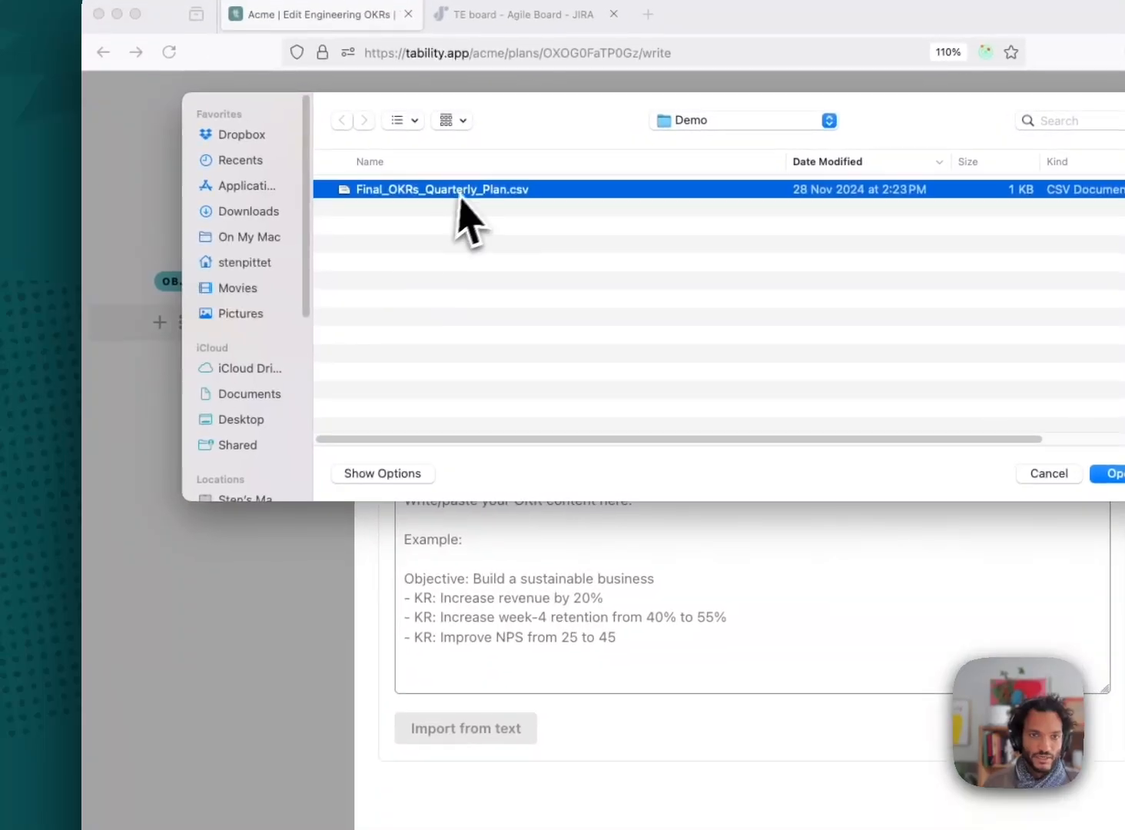
pyautogui.doubleClick(467, 192)
pyautogui.click(465, 323)
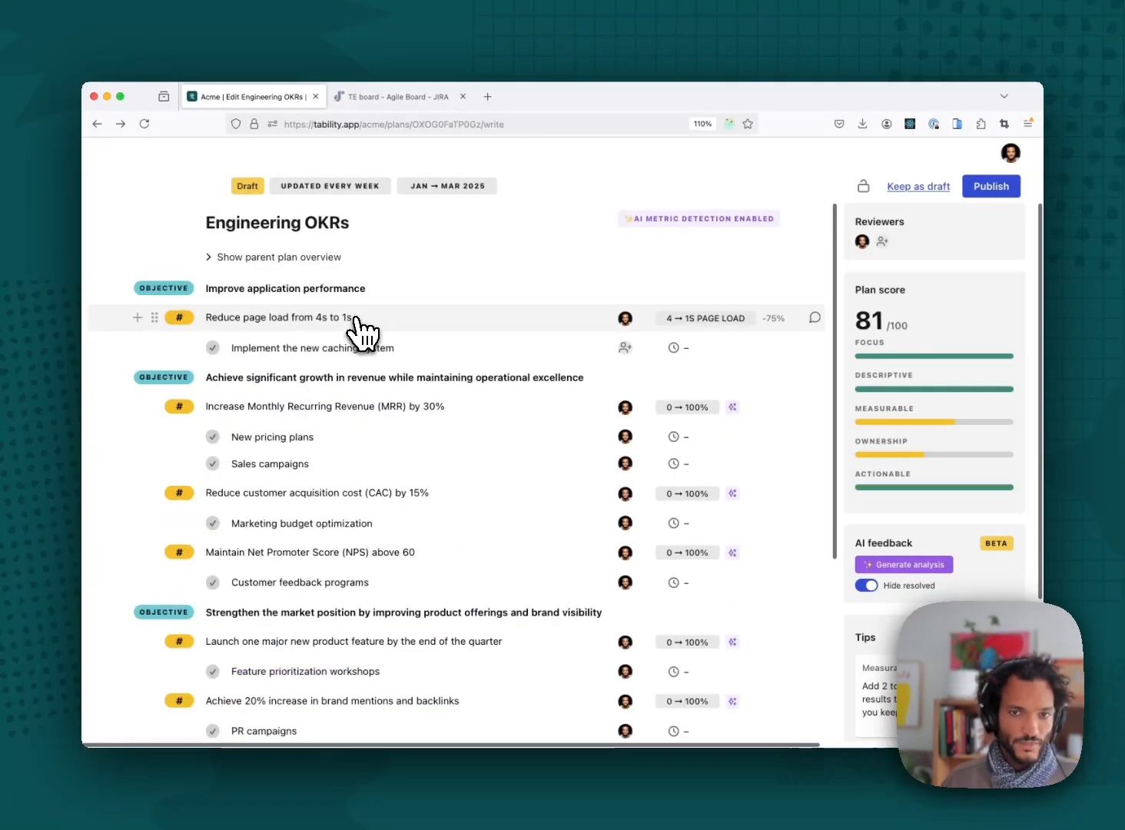
# Step: Review the imported objectives, key results and tasks in the Engineering OKRs plan
pyautogui.scroll(-2, 369, 415)
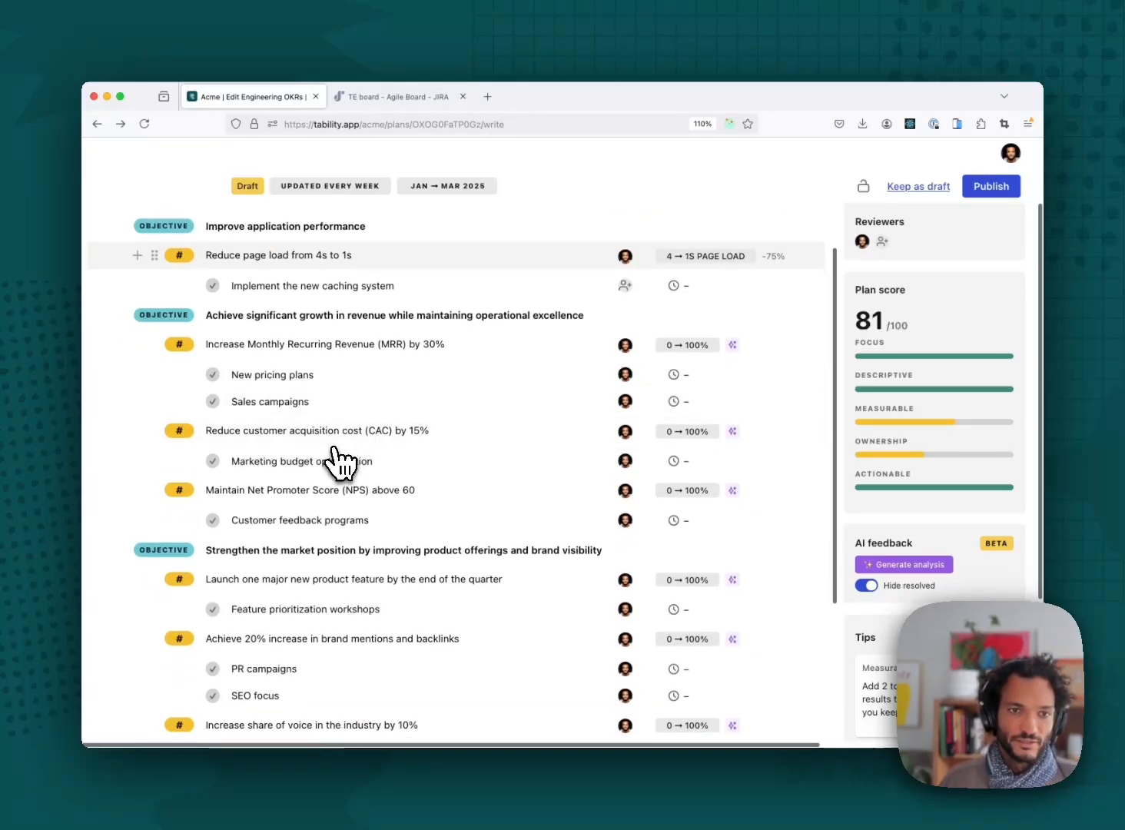
pyautogui.scroll(-1, 336, 460)
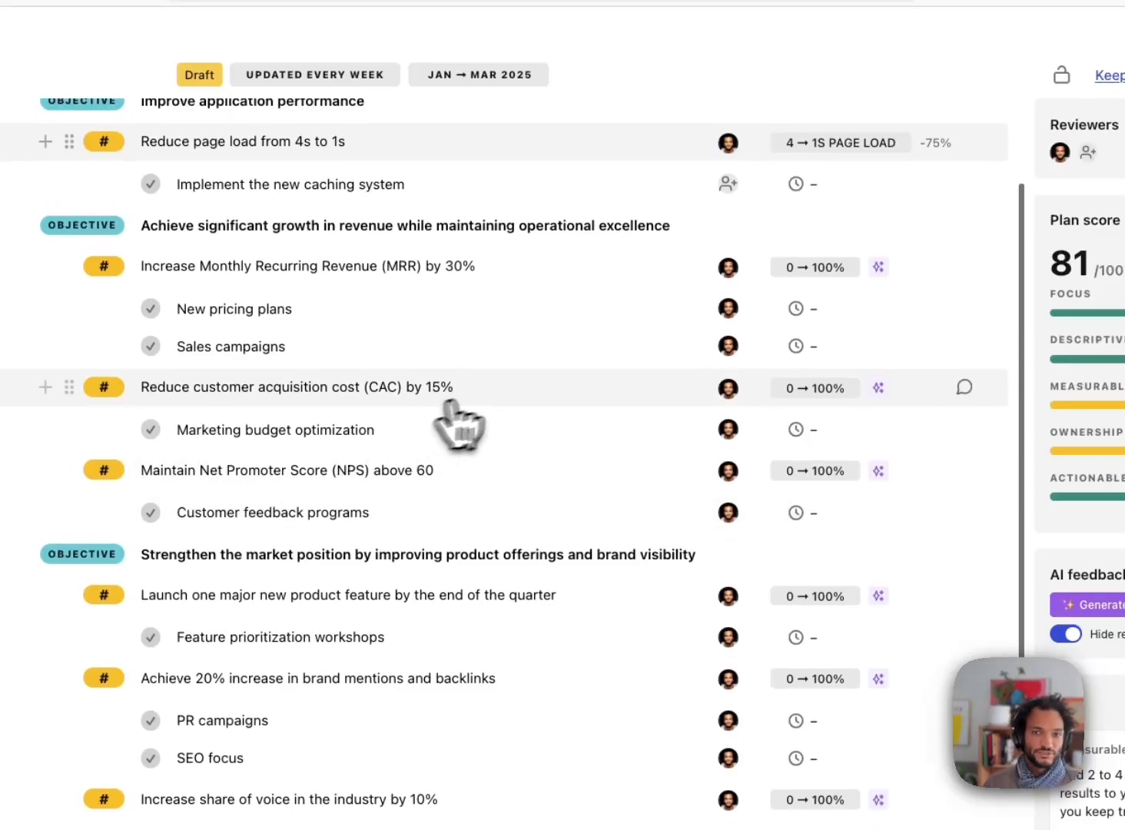
pyautogui.scroll(2, 477, 423)
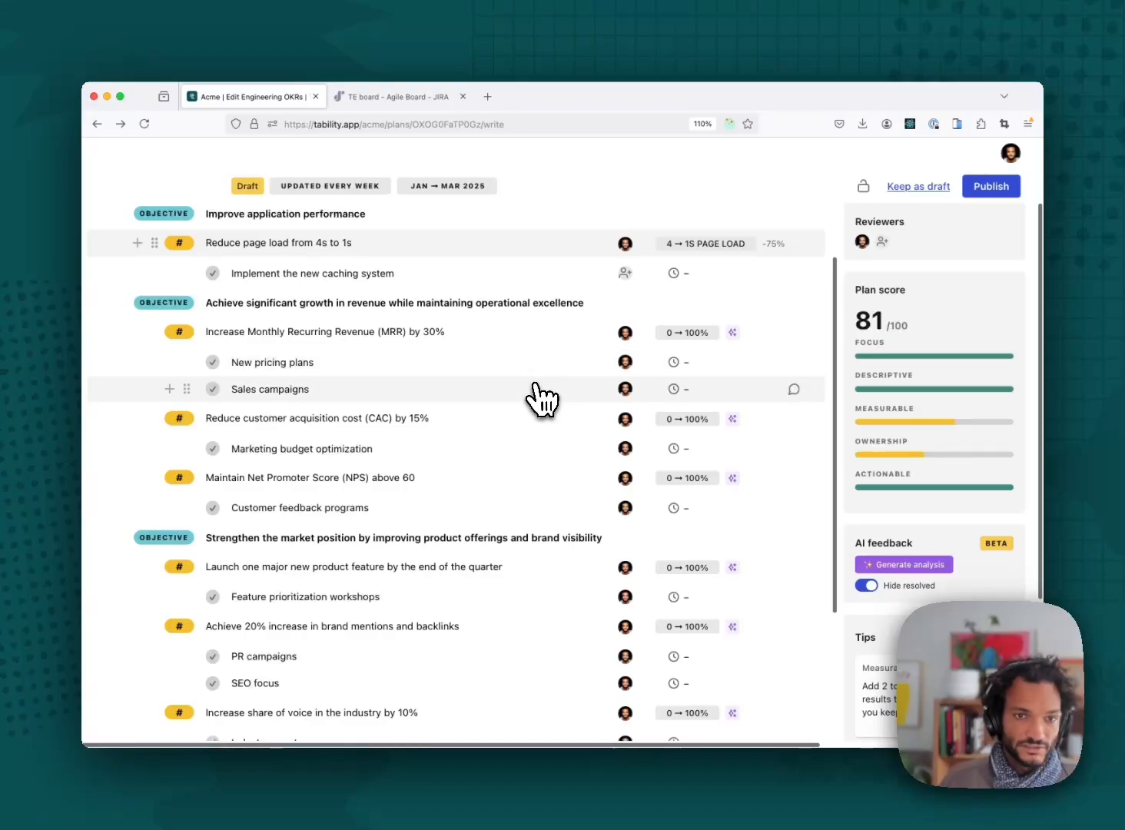
# Step: Edit the key result "Reduce customer acquisition cost (CAC) by 15%" and set its target to $450 CAC
pyautogui.scroll(-1, 461, 446)
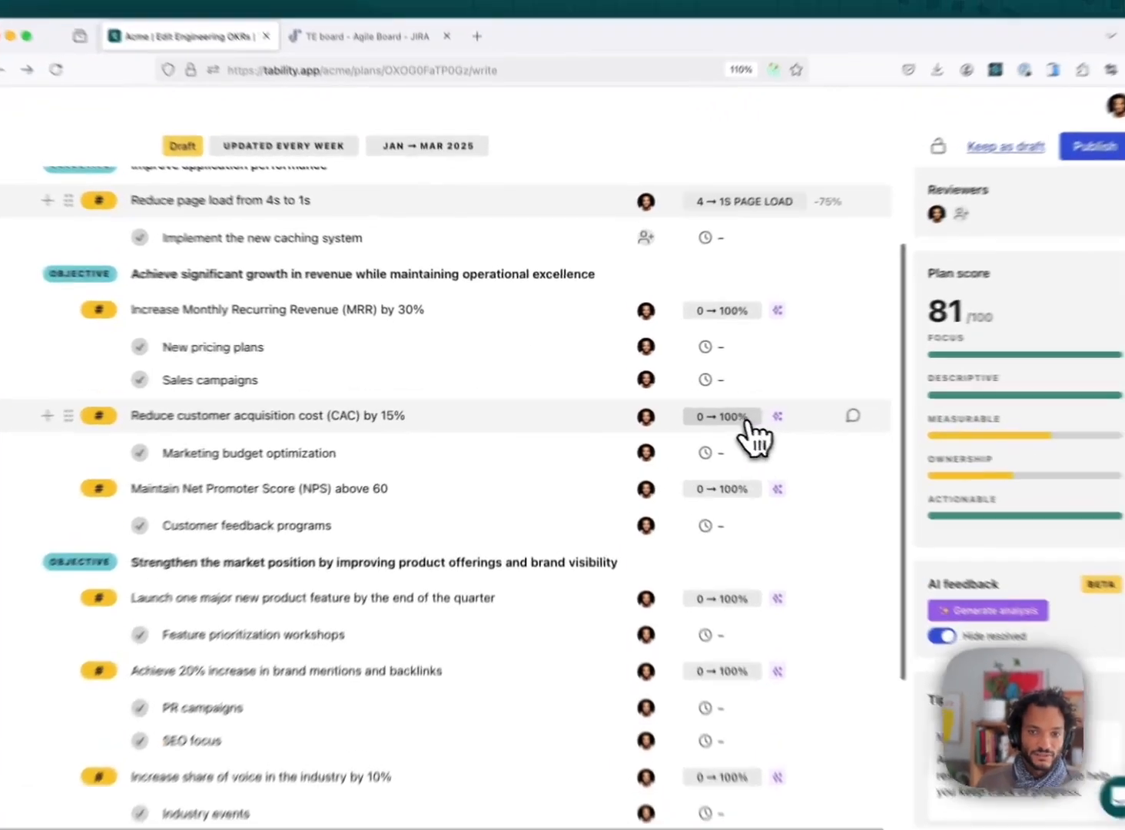
pyautogui.click(746, 423)
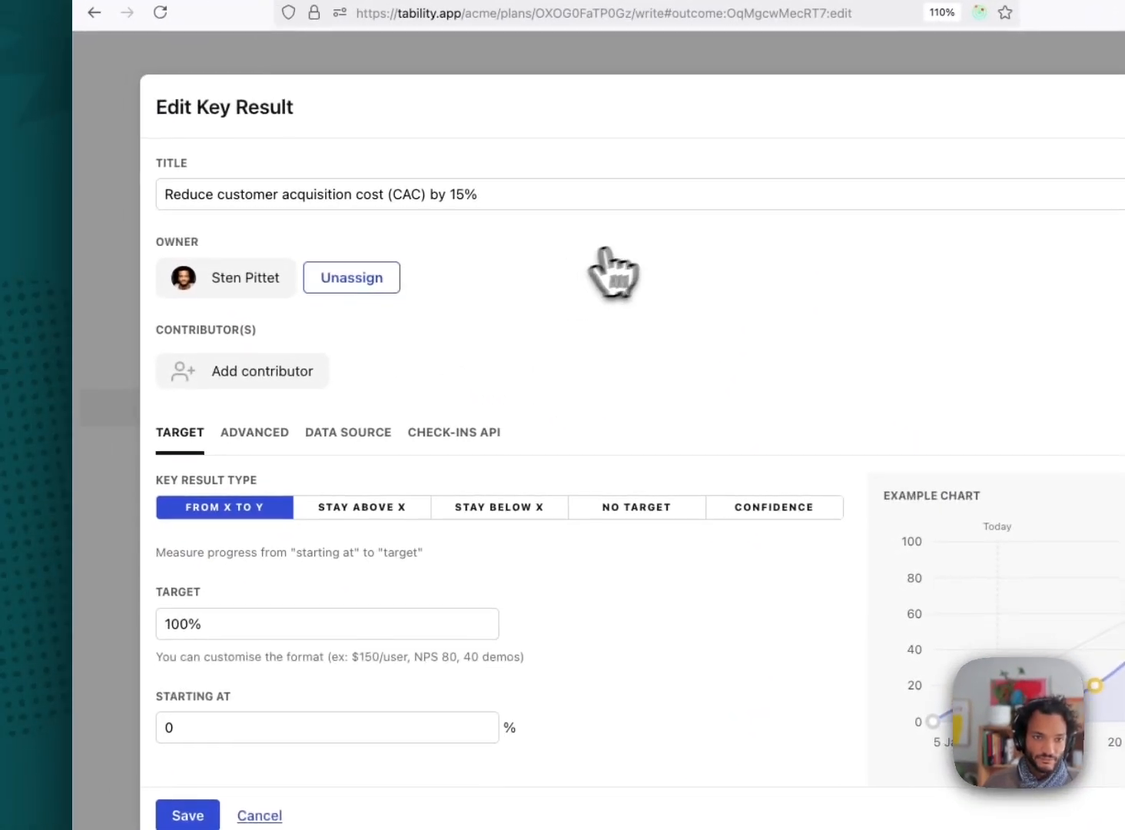
pyautogui.moveTo(199, 193); pyautogui.dragTo(459, 193)
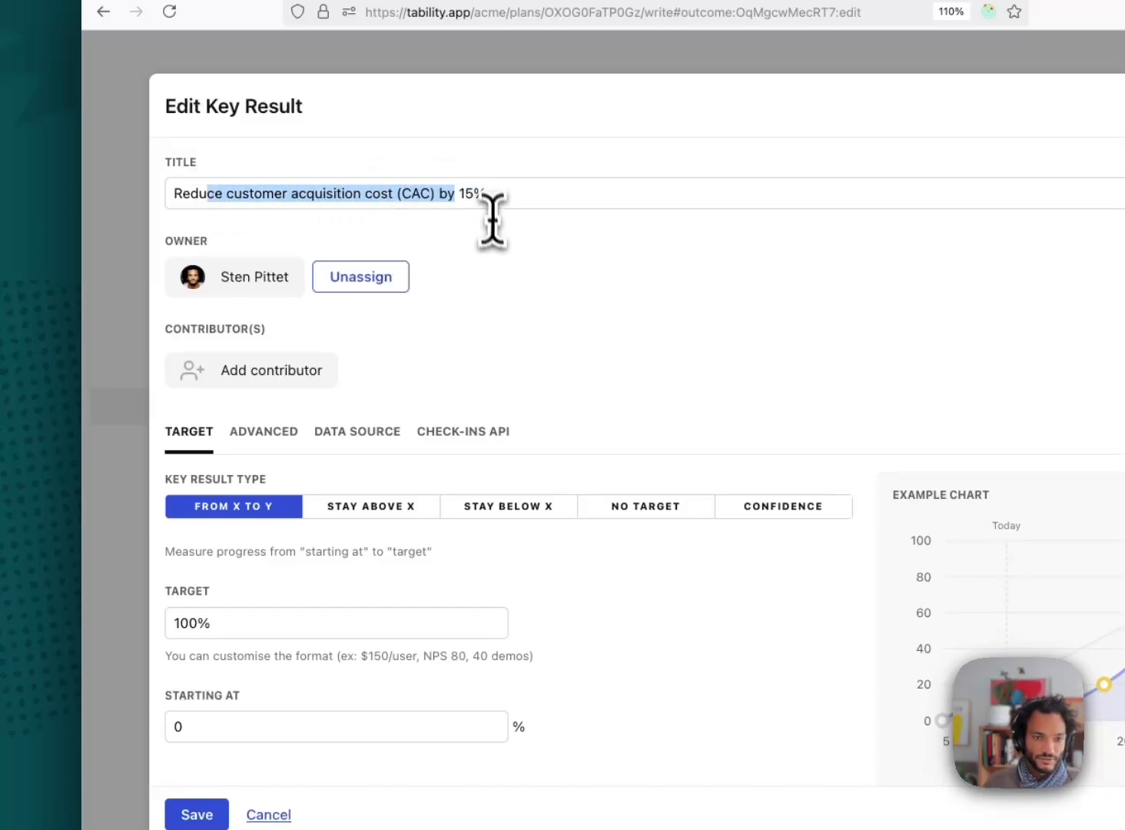
pyautogui.scroll(-1, 497, 251)
pyautogui.moveTo(230, 597); pyautogui.dragTo(184, 591)
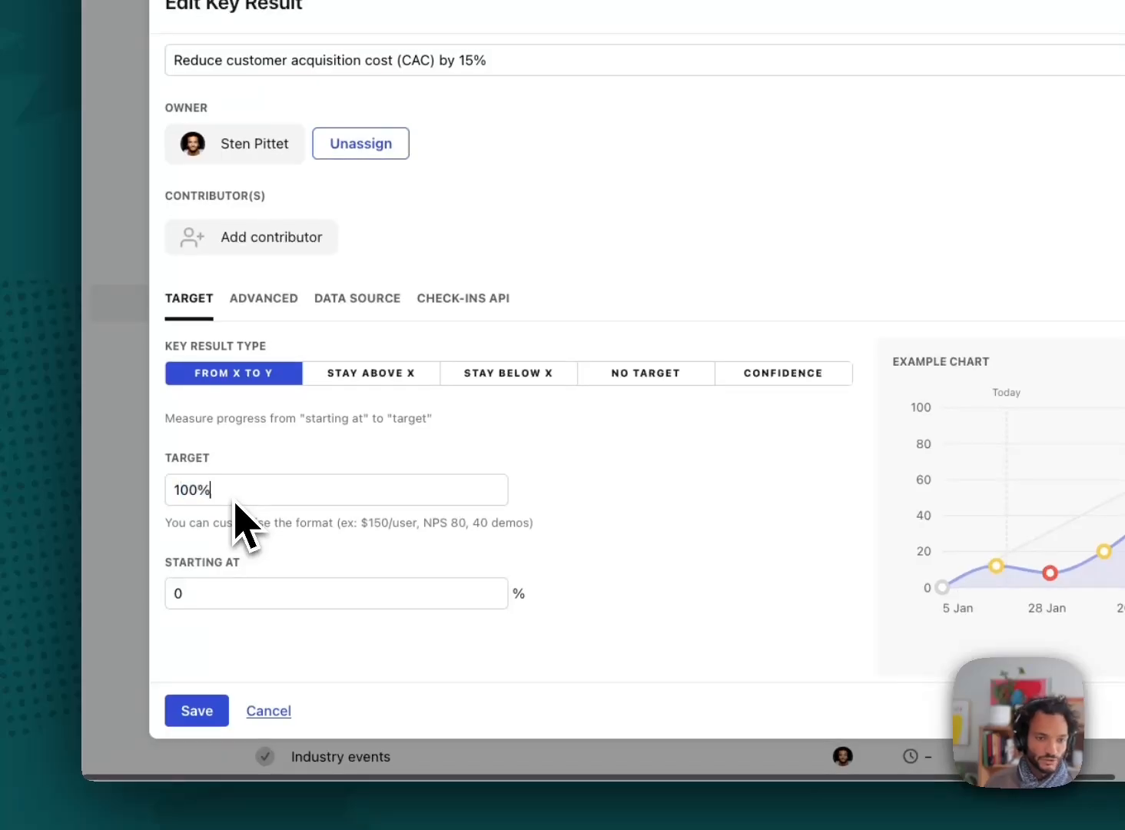
pyautogui.press('BackSpace')
pyautogui.press('BackSpace')
pyautogui.press('BackSpace')
pyautogui.press('BackSpace')
pyautogui.write('$4')
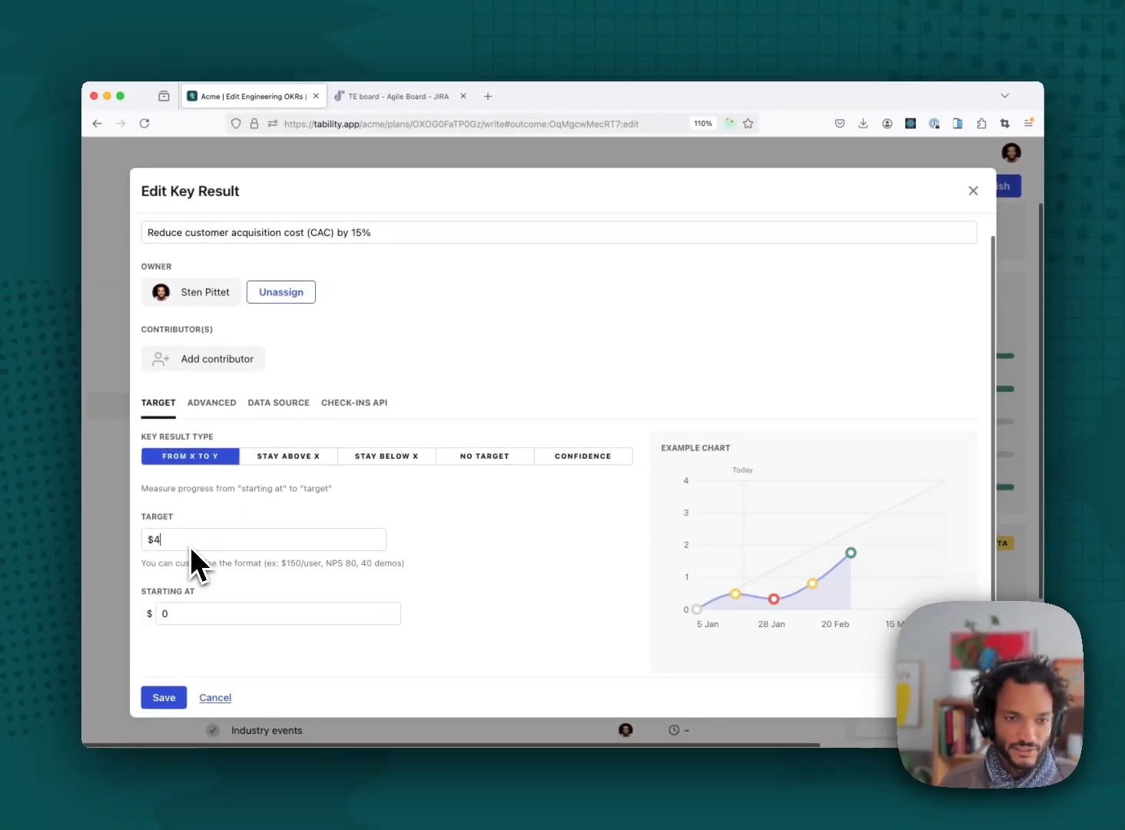
pyautogui.write('50')
pyautogui.write(' CAQC')
pyautogui.press('BackSpace')
pyautogui.press('BackSpace')
pyautogui.write('C')
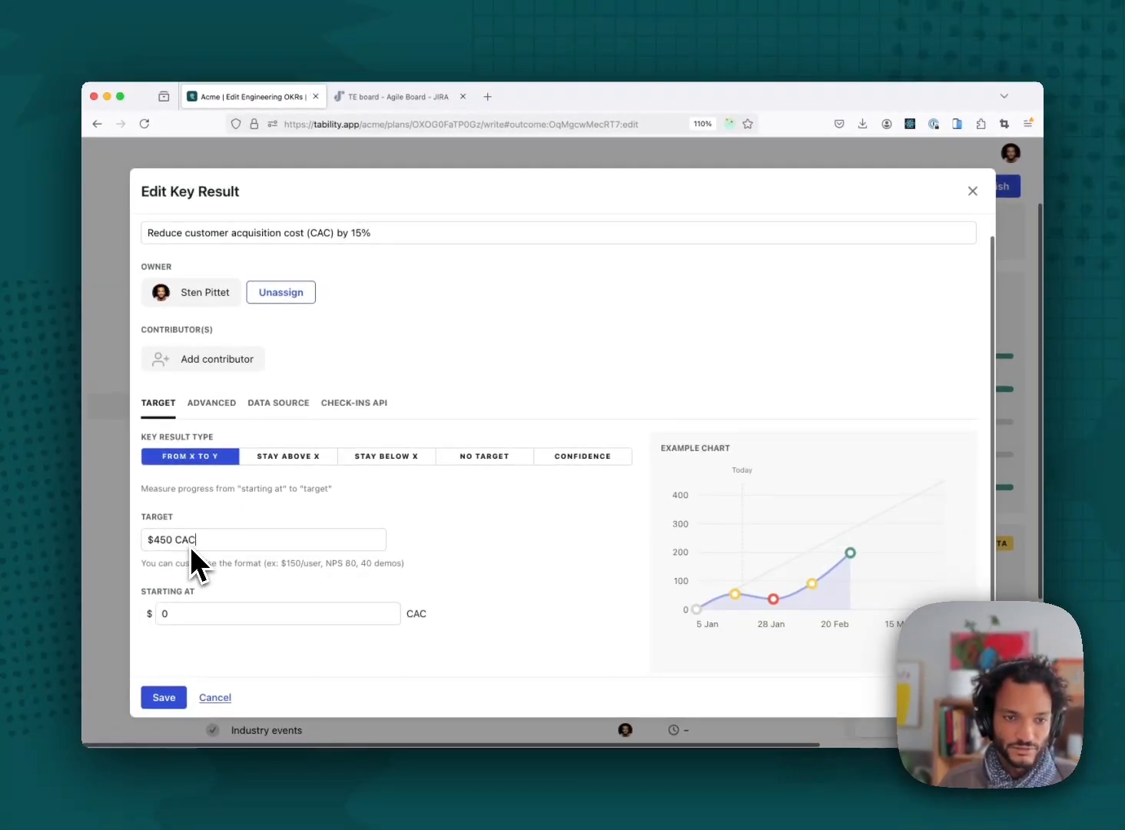
# Step: Set the CAC key result's starting value to 700 and save the key result
pyautogui.press('Tab')
pyautogui.write('700')
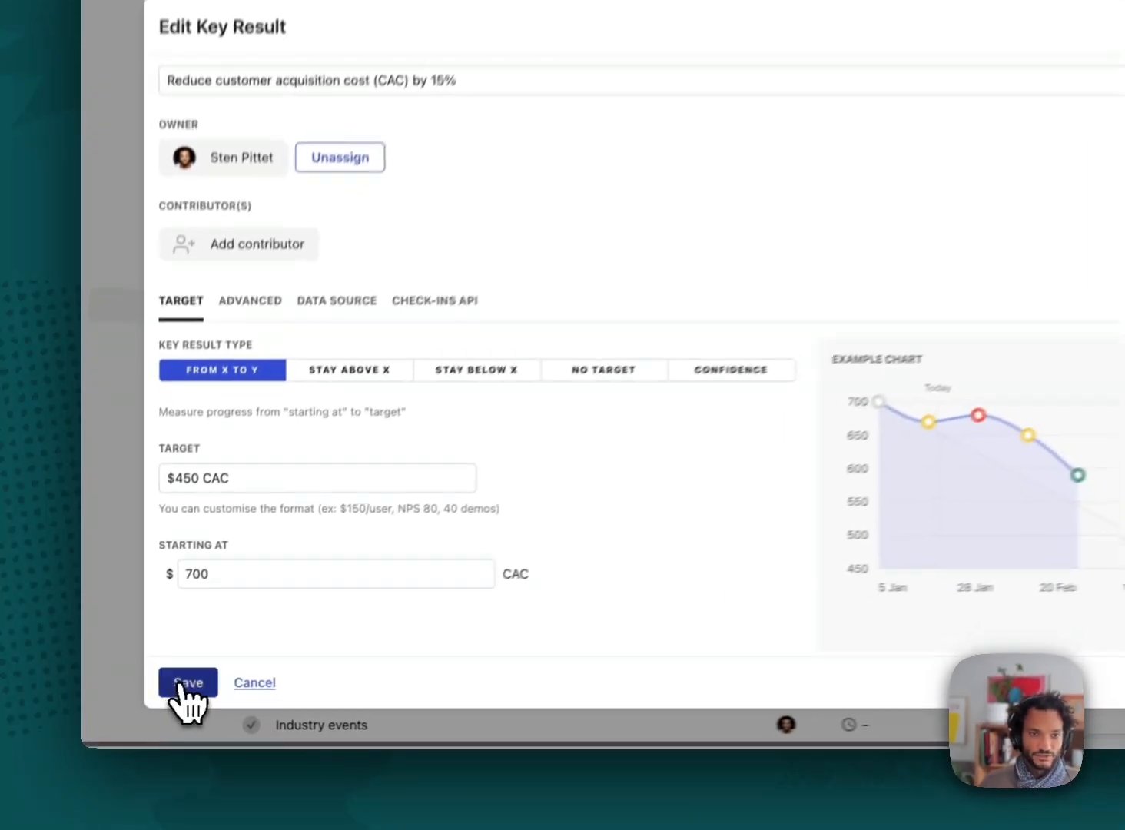
pyautogui.click(185, 684)
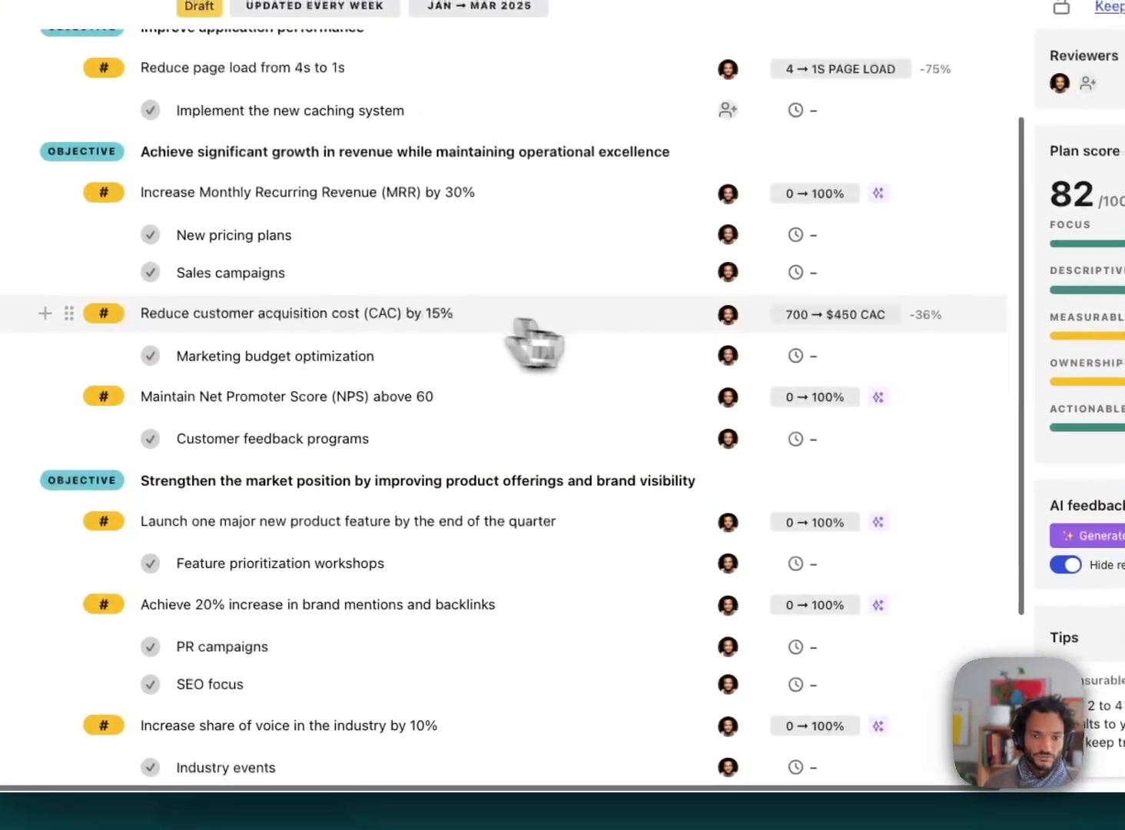
# Step: Reassign the customer acquisition cost and Net Promoter Score key results to two different team members
pyautogui.click(745, 307)
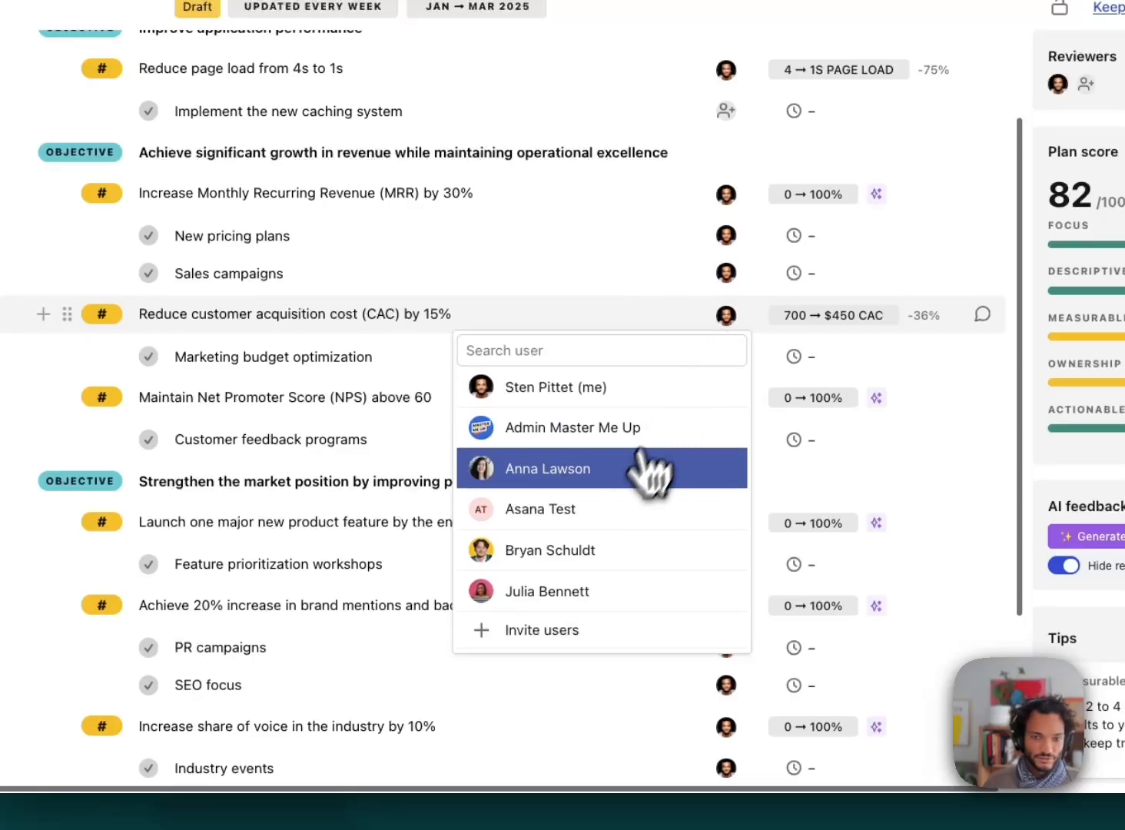
pyautogui.click(610, 484)
pyautogui.click(726, 395)
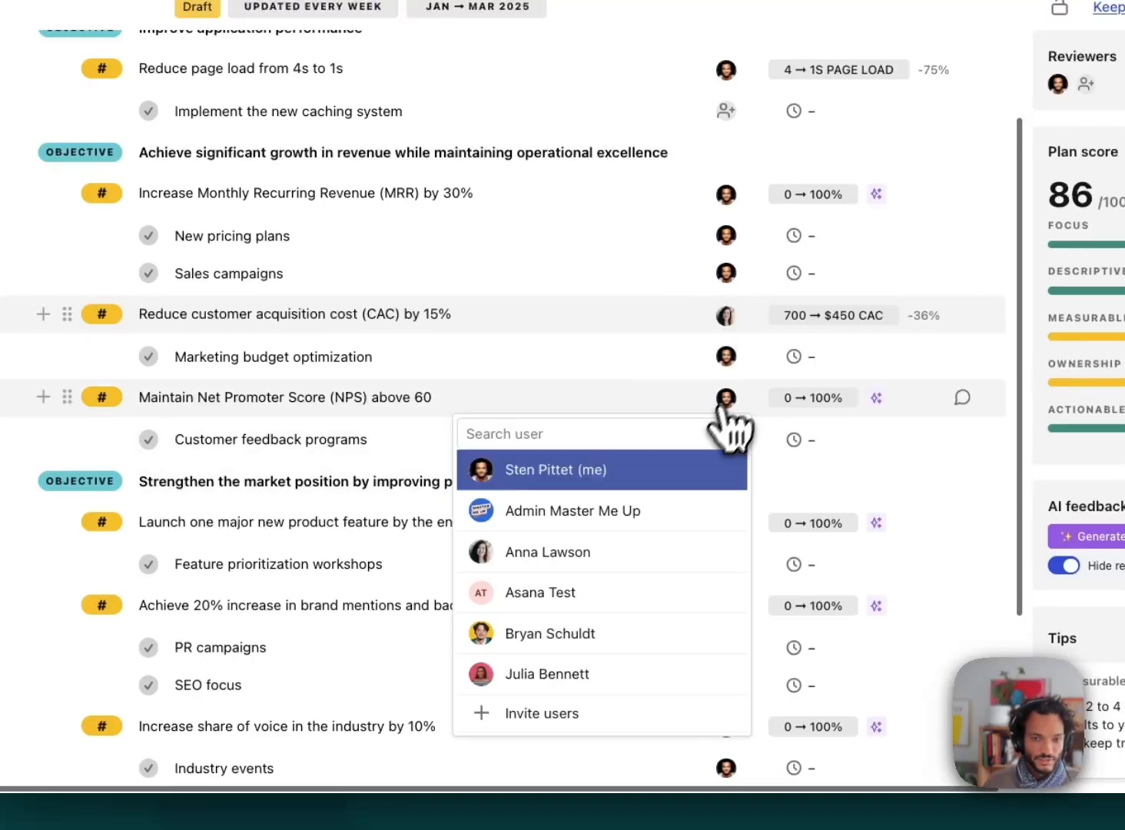
pyautogui.click(543, 665)
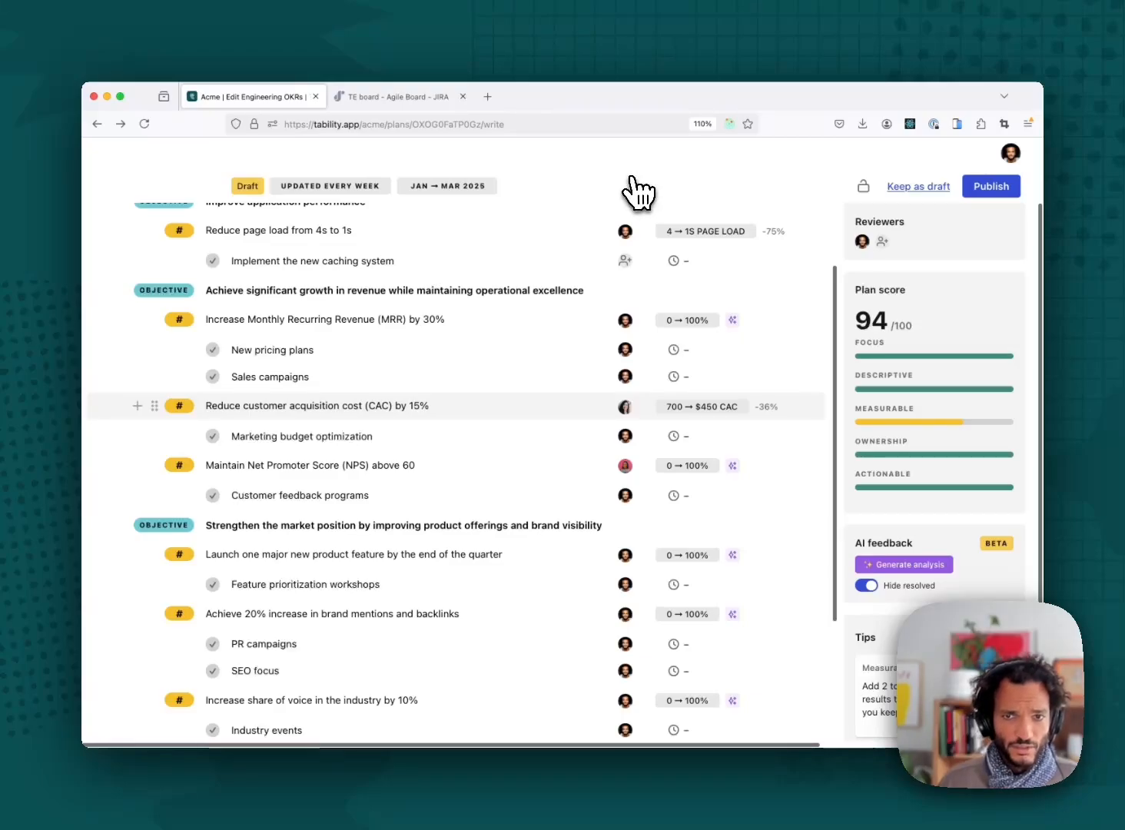
# Step: Move the MRR, customer acquisition cost and Net Promoter Score key results under the "Improve application performance" objective
pyautogui.scroll(-5, 593, 327)
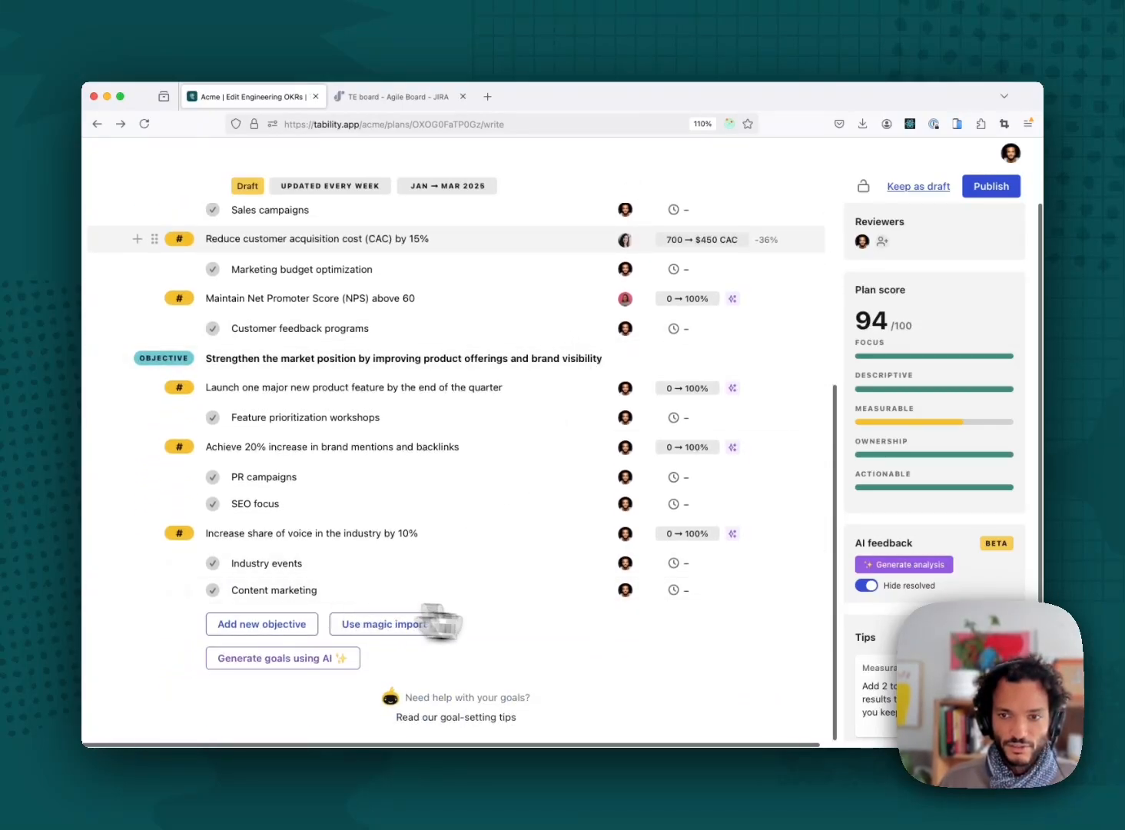
pyautogui.scroll(-2, 895, 573)
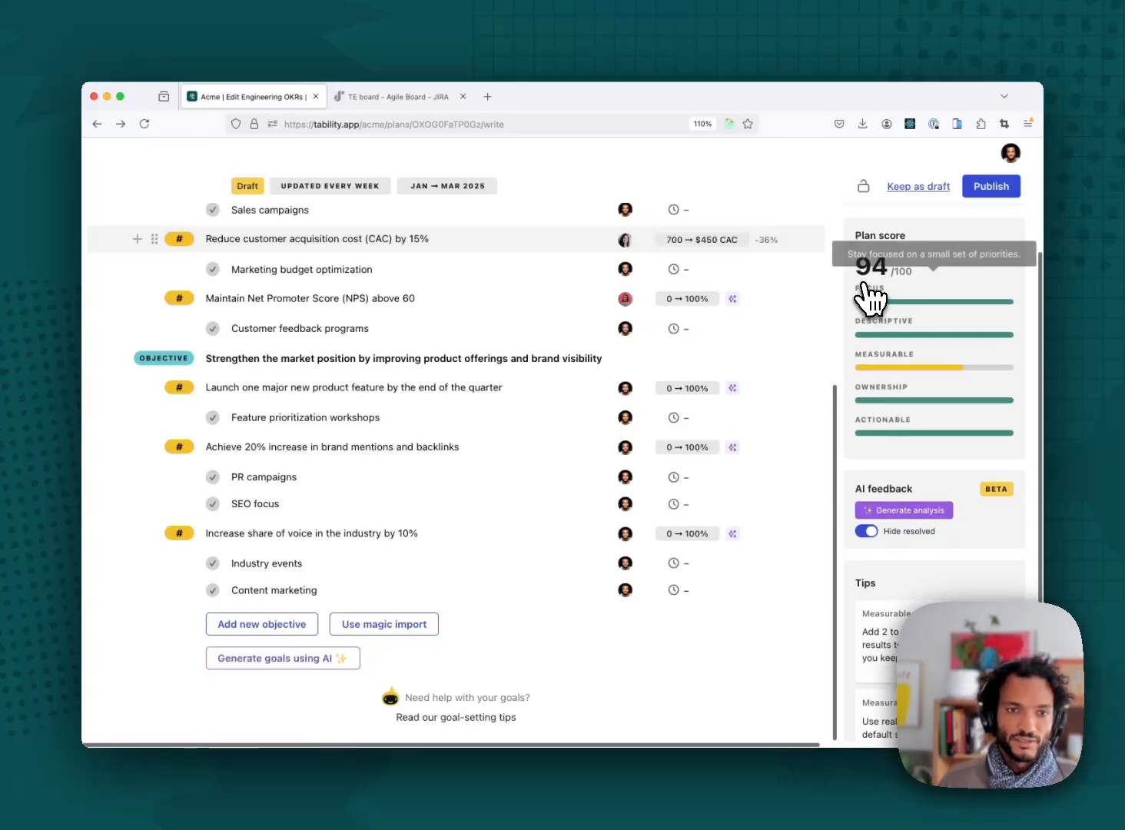
pyautogui.scroll(2, 865, 304)
pyautogui.scroll(7, 400, 331)
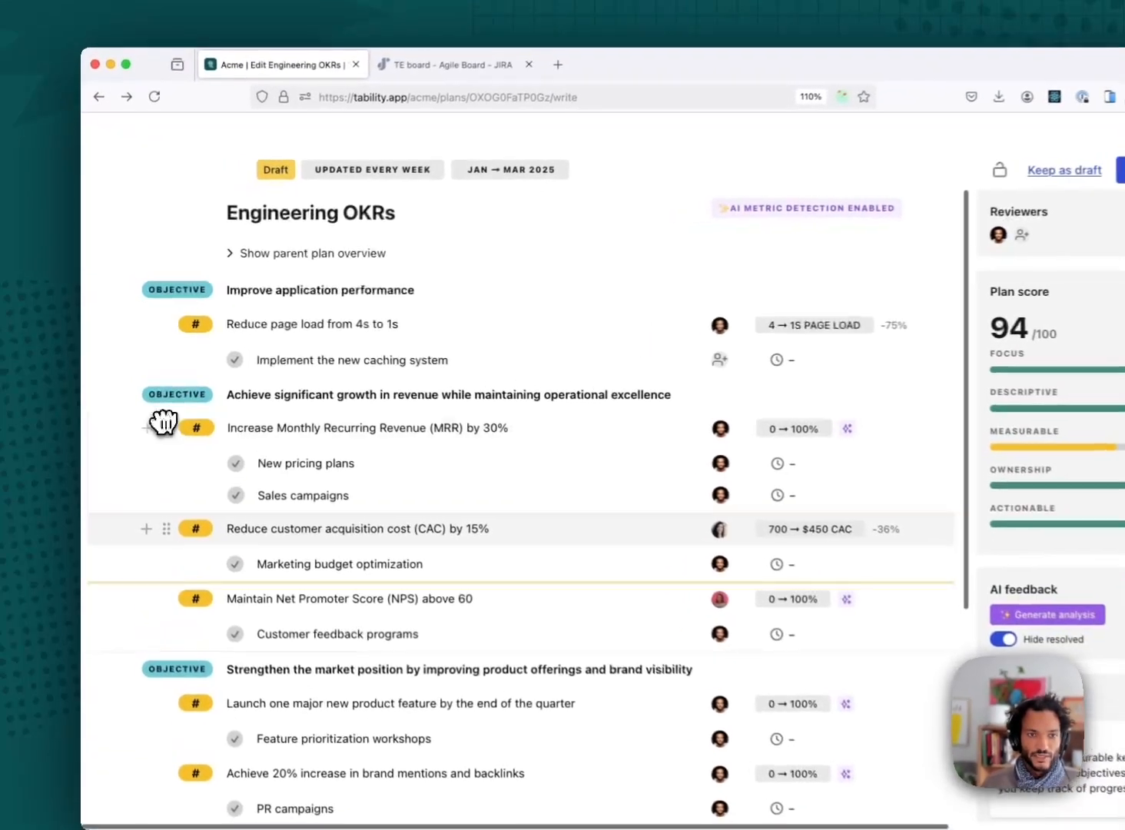
pyautogui.moveTo(156, 409); pyautogui.dragTo(183, 343)
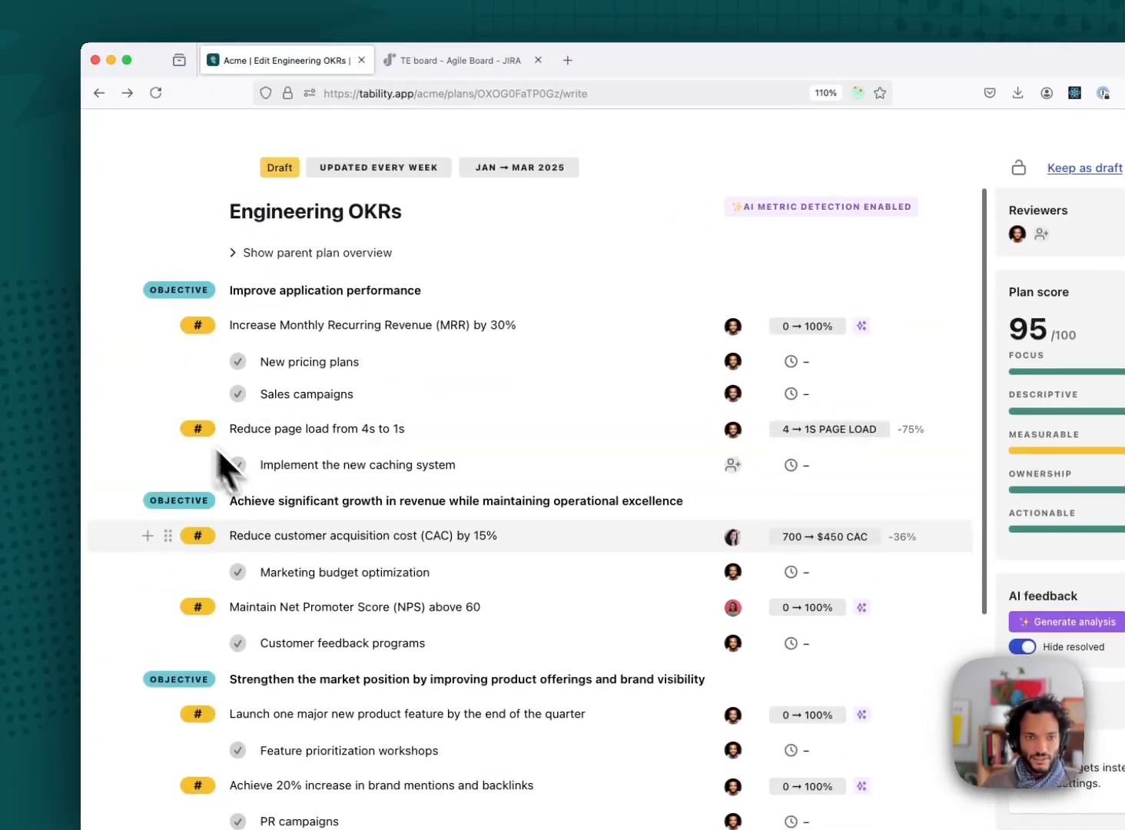
pyautogui.scroll(-2, 223, 499)
pyautogui.moveTo(167, 446); pyautogui.dragTo(189, 419)
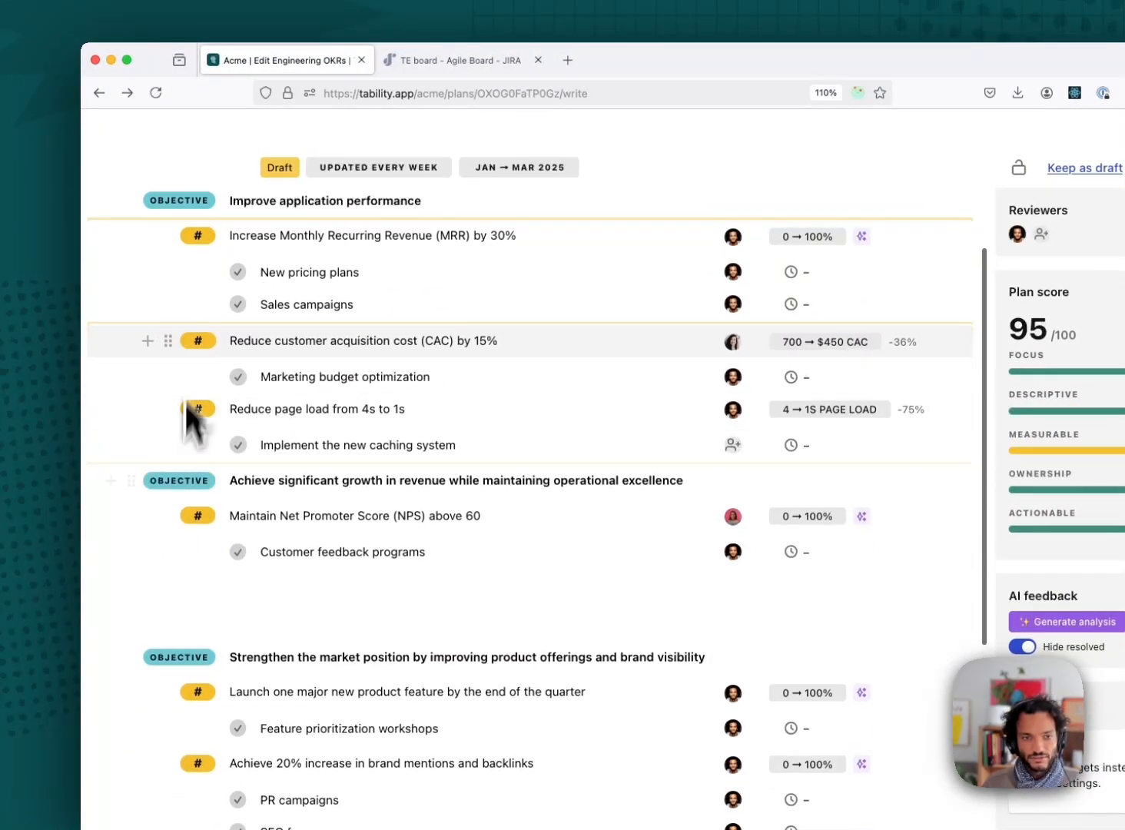
pyautogui.moveTo(168, 530); pyautogui.dragTo(181, 461)
# Step: Move the new product feature launch and the brand mentions and backlinks key results under "Improve application performance"
pyautogui.scroll(-2, 178, 500)
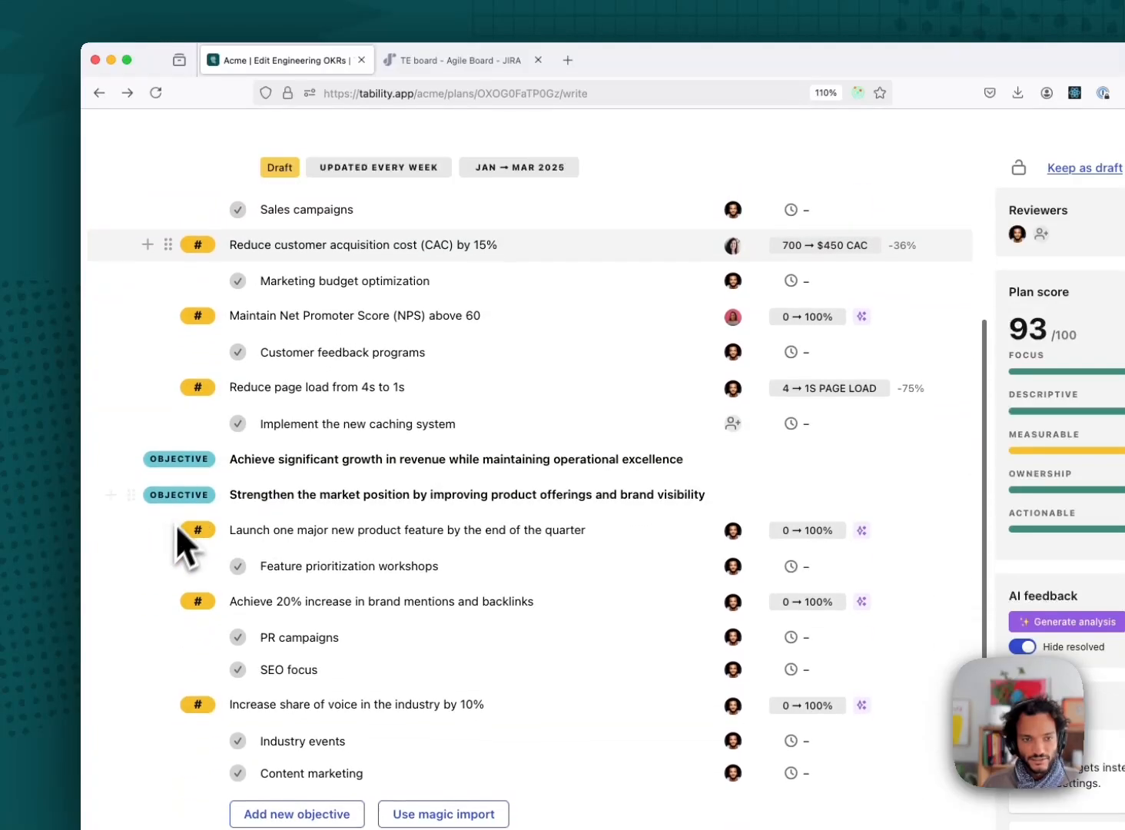
pyautogui.moveTo(167, 530); pyautogui.dragTo(184, 396)
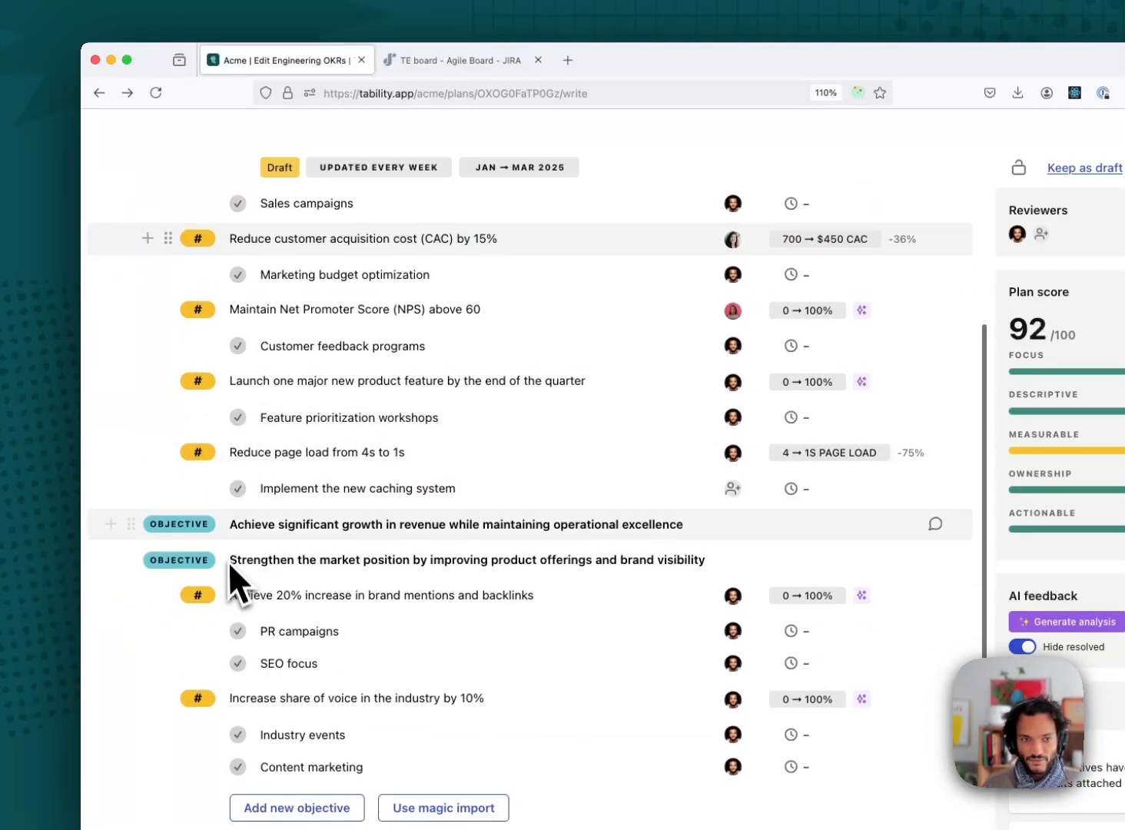
pyautogui.scroll(-2, 219, 584)
pyautogui.moveTo(171, 538); pyautogui.dragTo(176, 432)
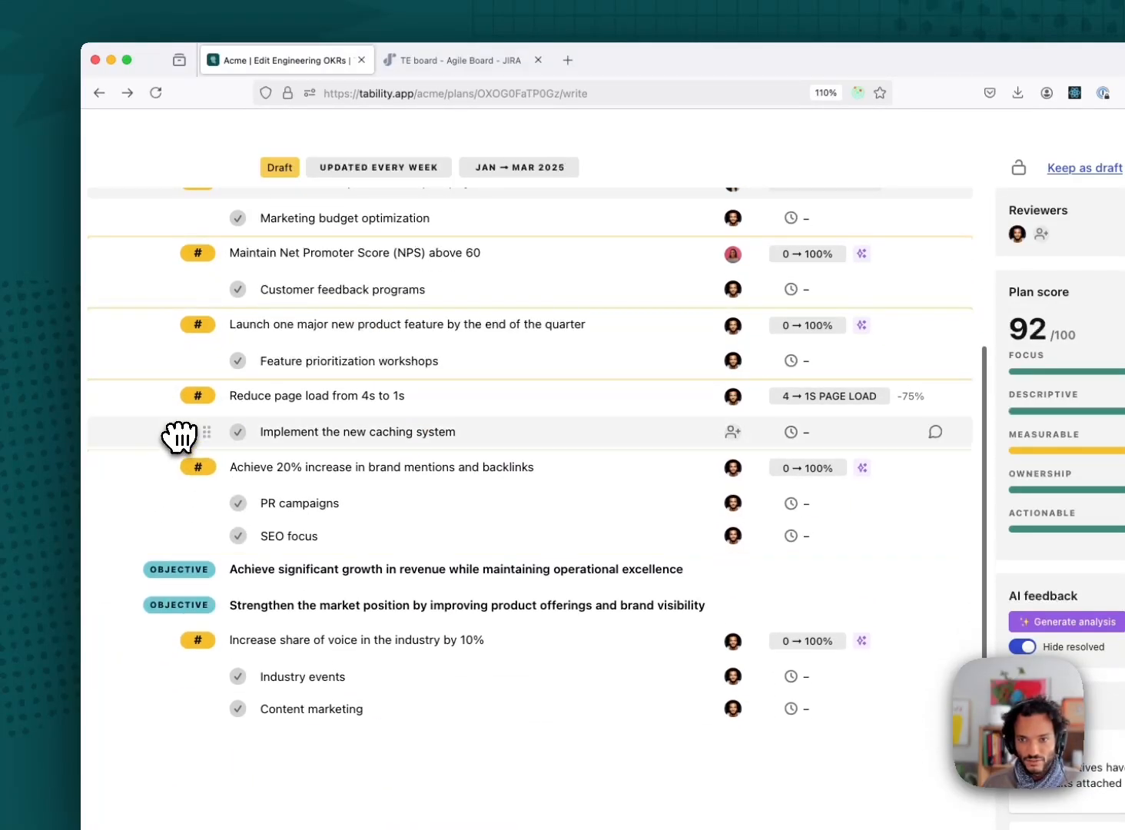
# Step: Highlight the objectives affected by the tip about adding 2 to 4 measurable key results
pyautogui.scroll(8, 250, 253)
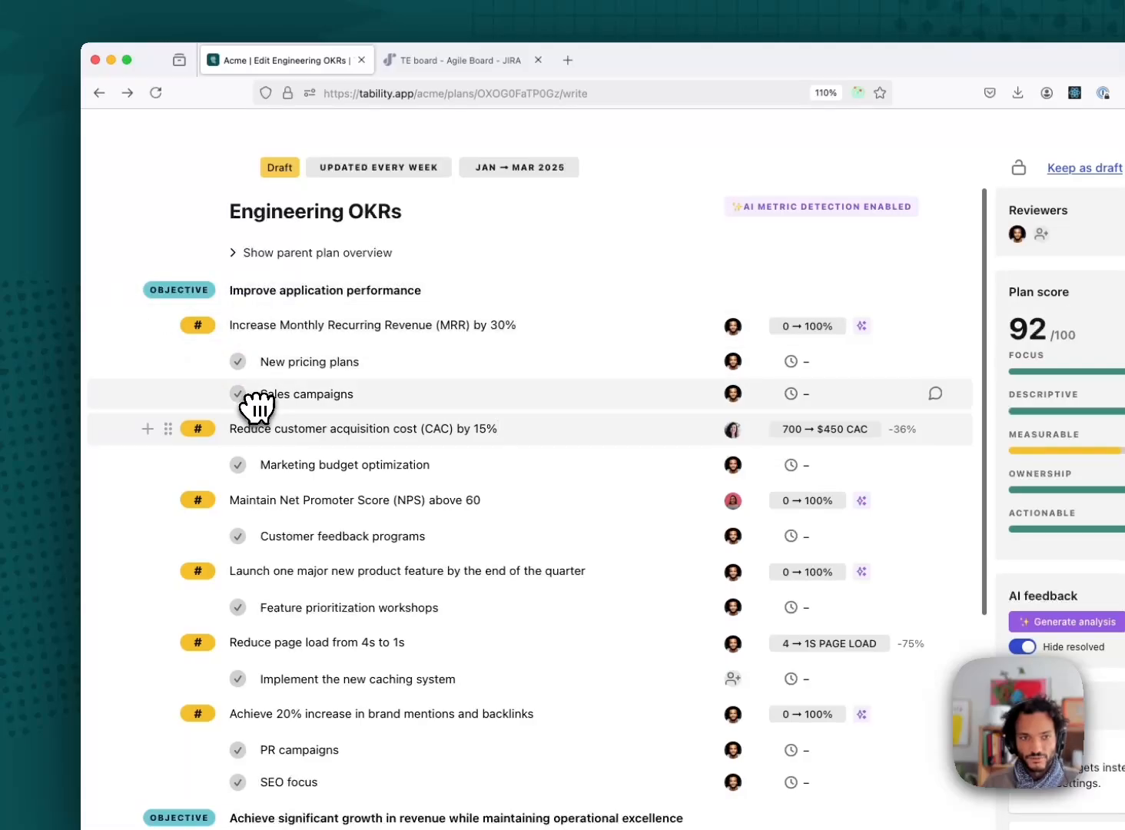
pyautogui.scroll(-5, 306, 552)
pyautogui.scroll(-2, 996, 596)
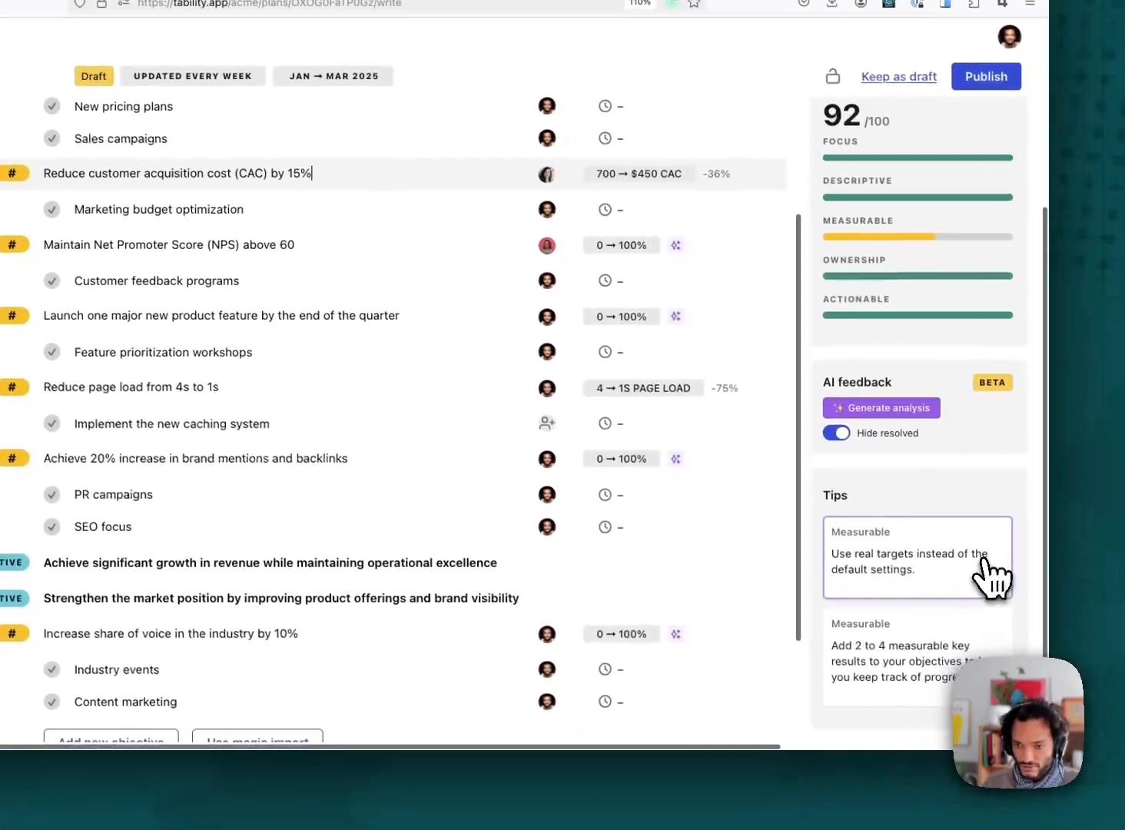
pyautogui.click(972, 683)
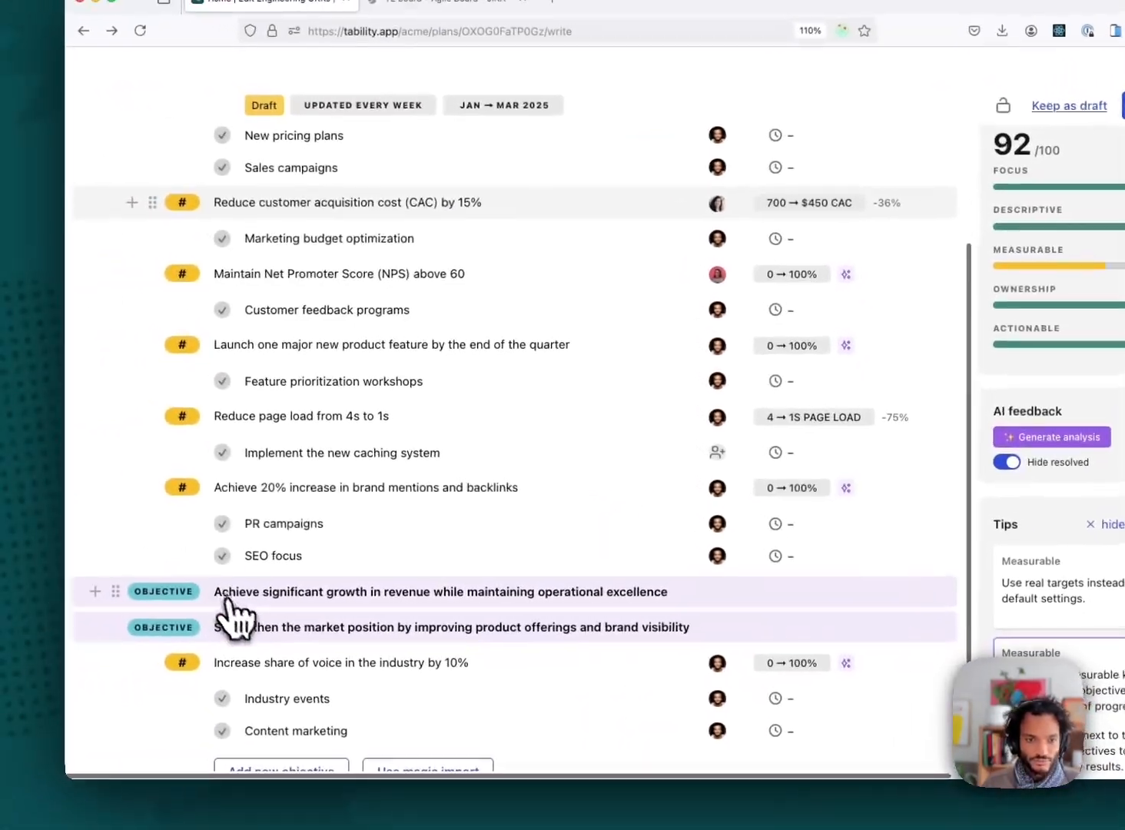
# Step: Move the key result "Increase share of voice in the industry by 10%" under the "Improve application performance" objective
pyautogui.scroll(-5, 276, 658)
pyautogui.scroll(1, 230, 577)
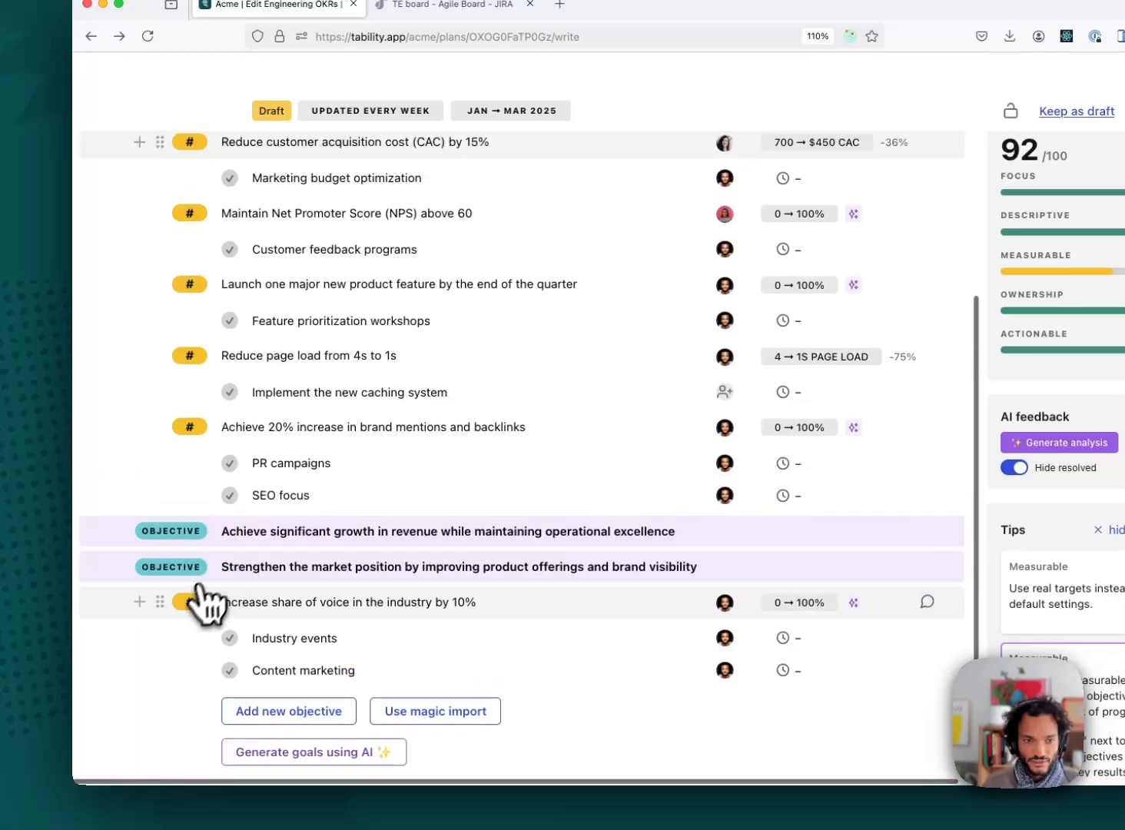
pyautogui.moveTo(161, 602); pyautogui.dragTo(160, 426)
# Step: Expand the Focus tip about objectives with too many key results and check the highlighted objective and plan score
pyautogui.scroll(4, 217, 296)
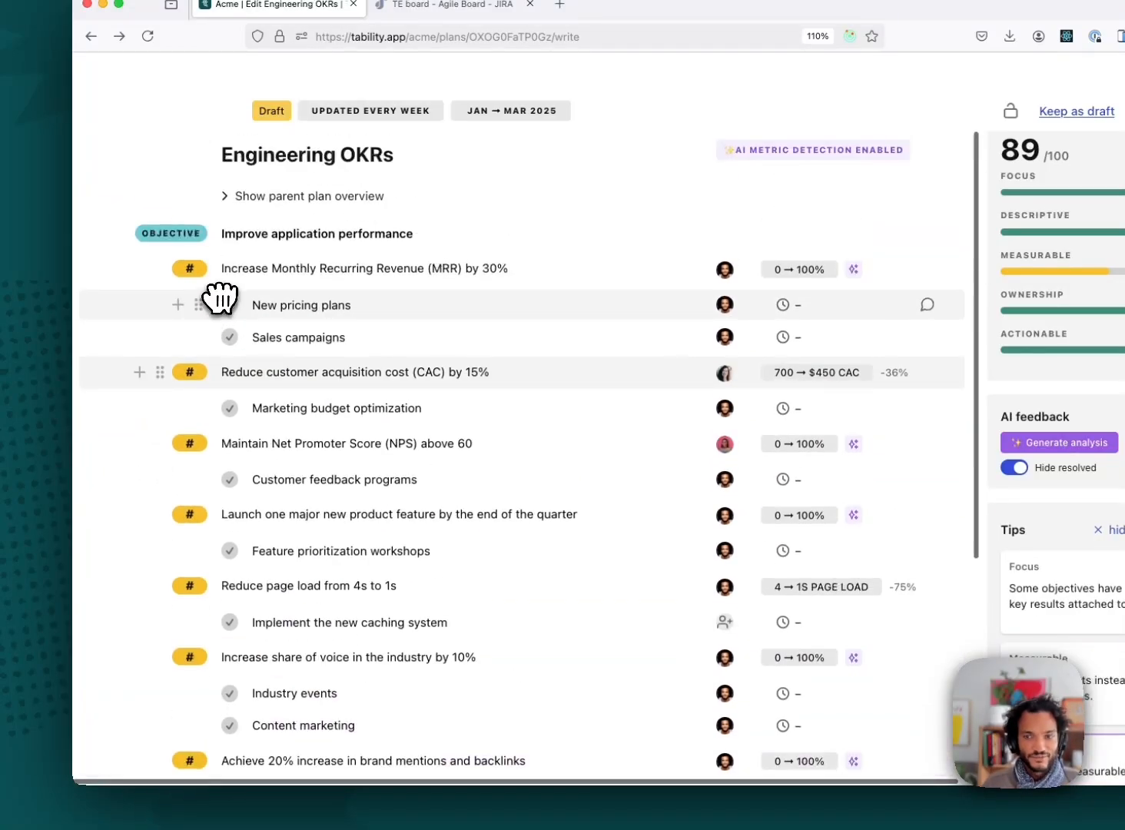
pyautogui.scroll(-2, 220, 300)
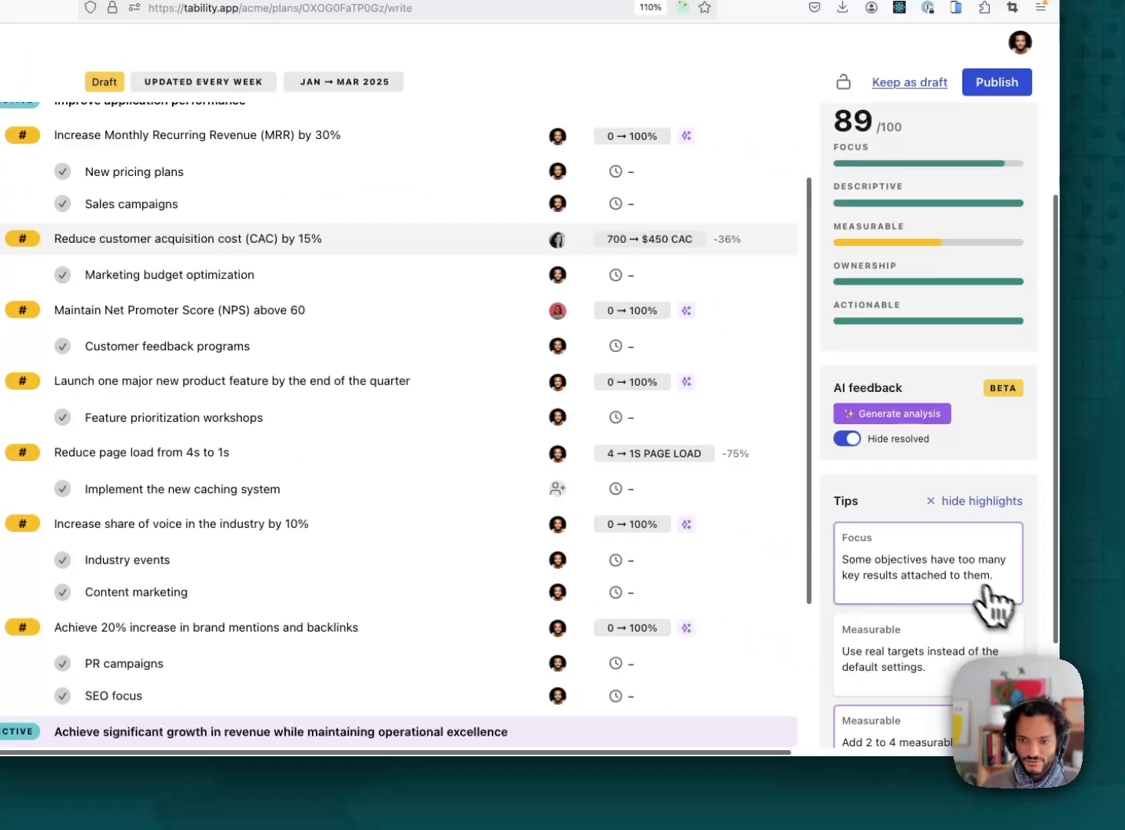
pyautogui.click(979, 581)
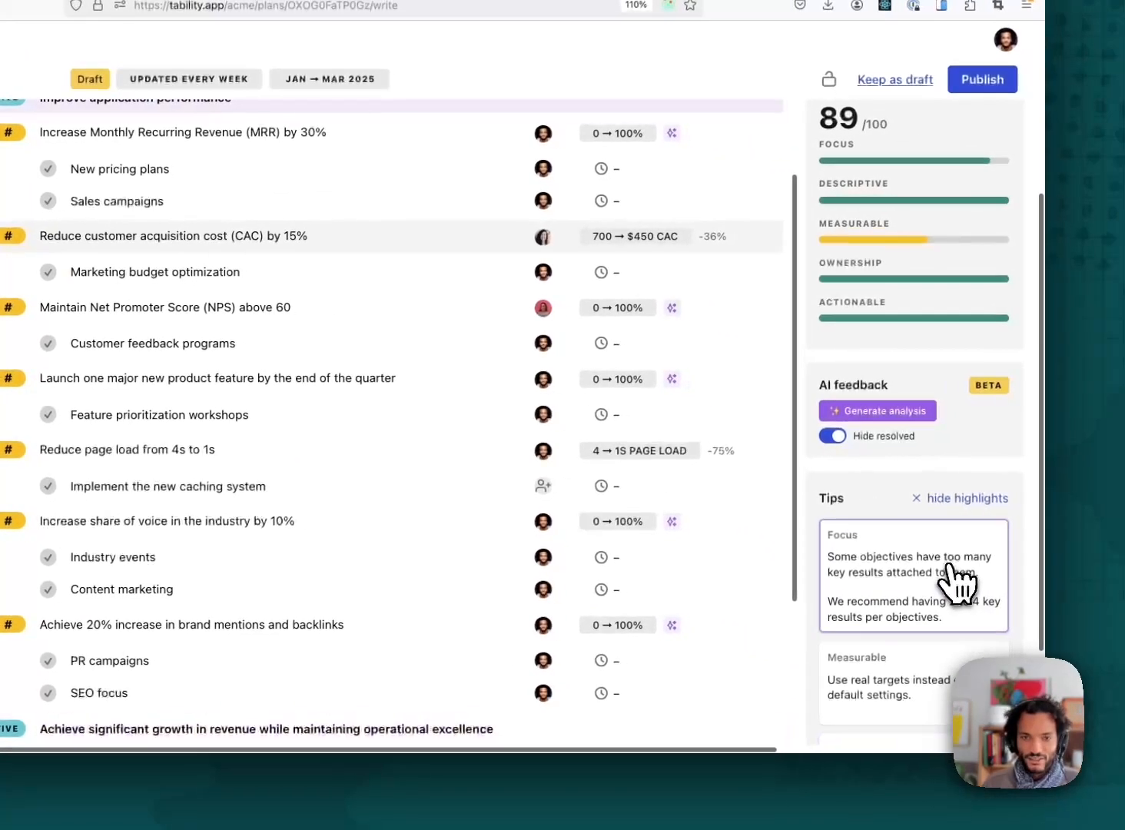
pyautogui.scroll(3, 230, 296)
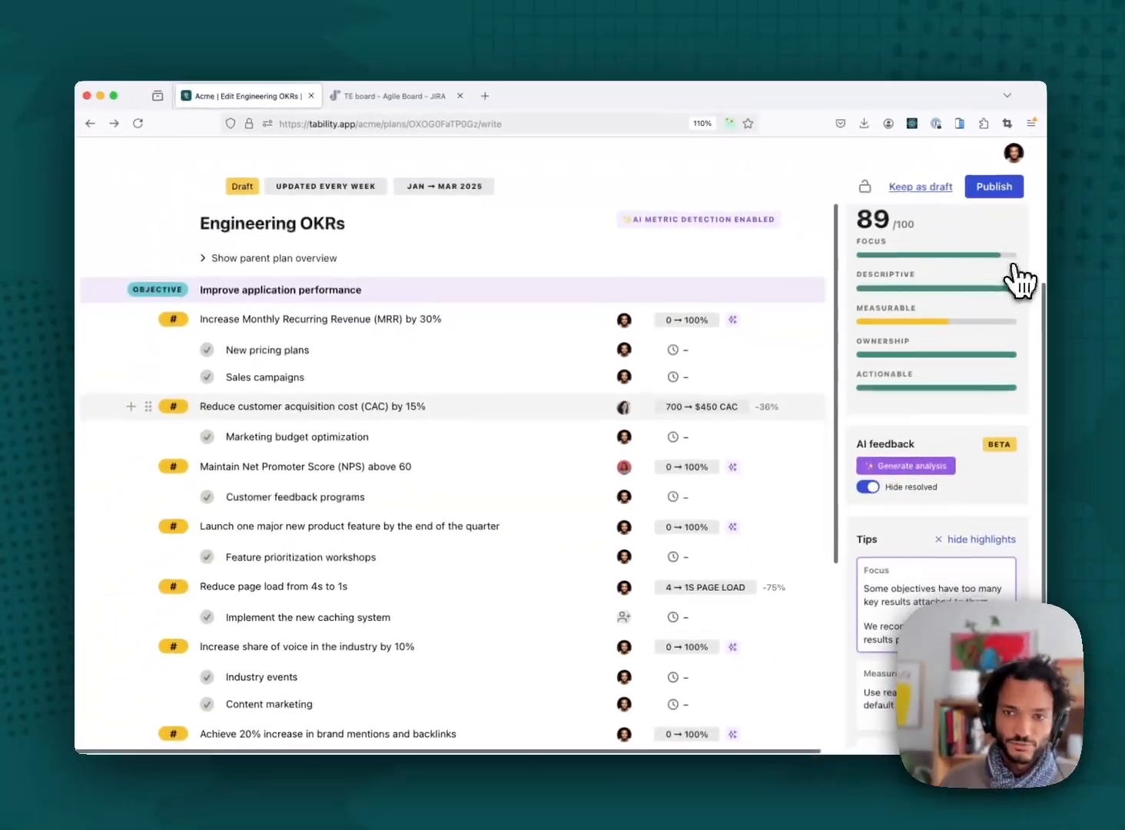
pyautogui.moveTo(1091, 261)
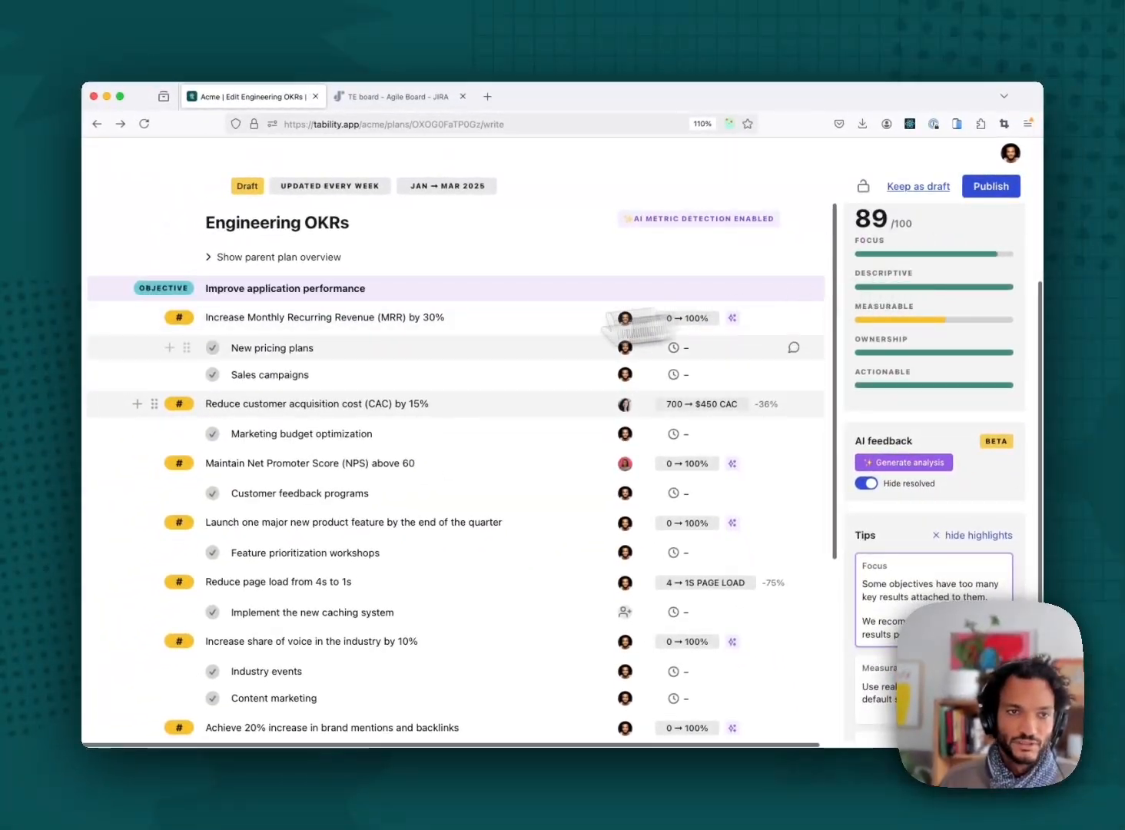
# Step: Move the brand mentions and share of voice key results under the revenue growth objective, and the page load one under "Strengthen the market position"
pyautogui.scroll(-5, 226, 372)
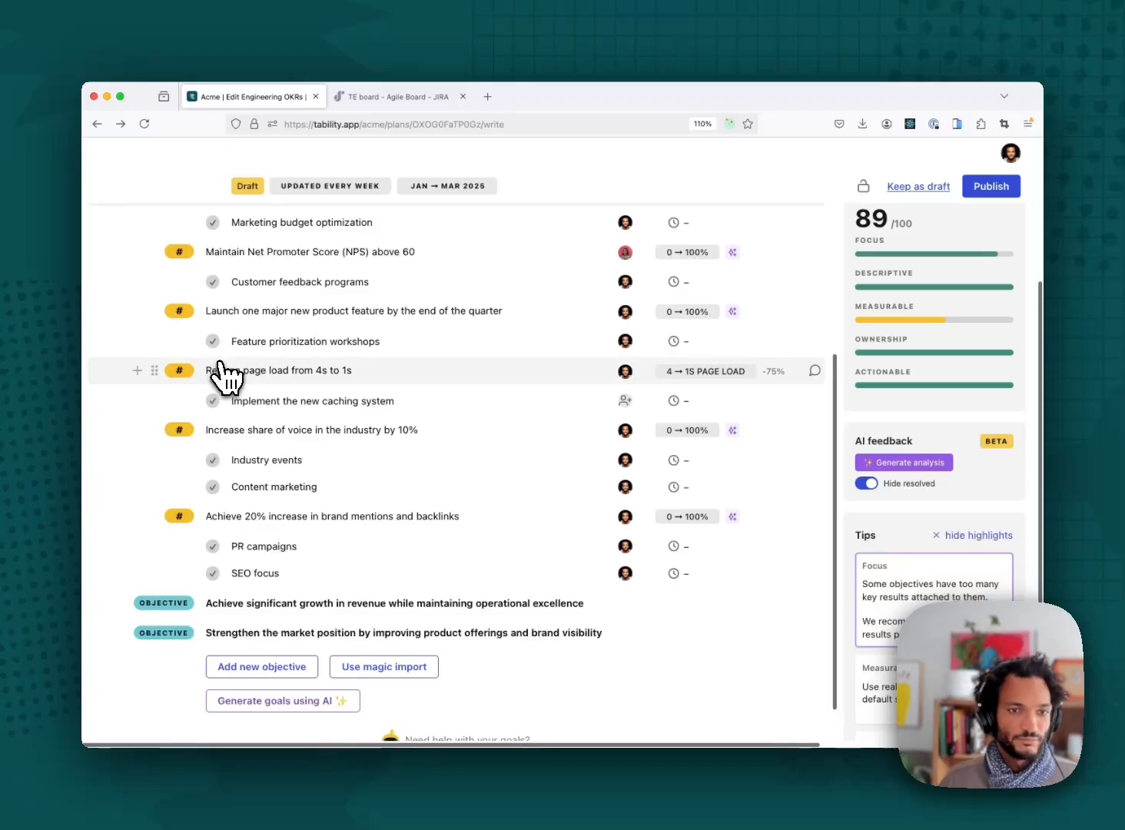
pyautogui.scroll(-1, 163, 538)
pyautogui.moveTo(154, 473); pyautogui.dragTo(151, 583)
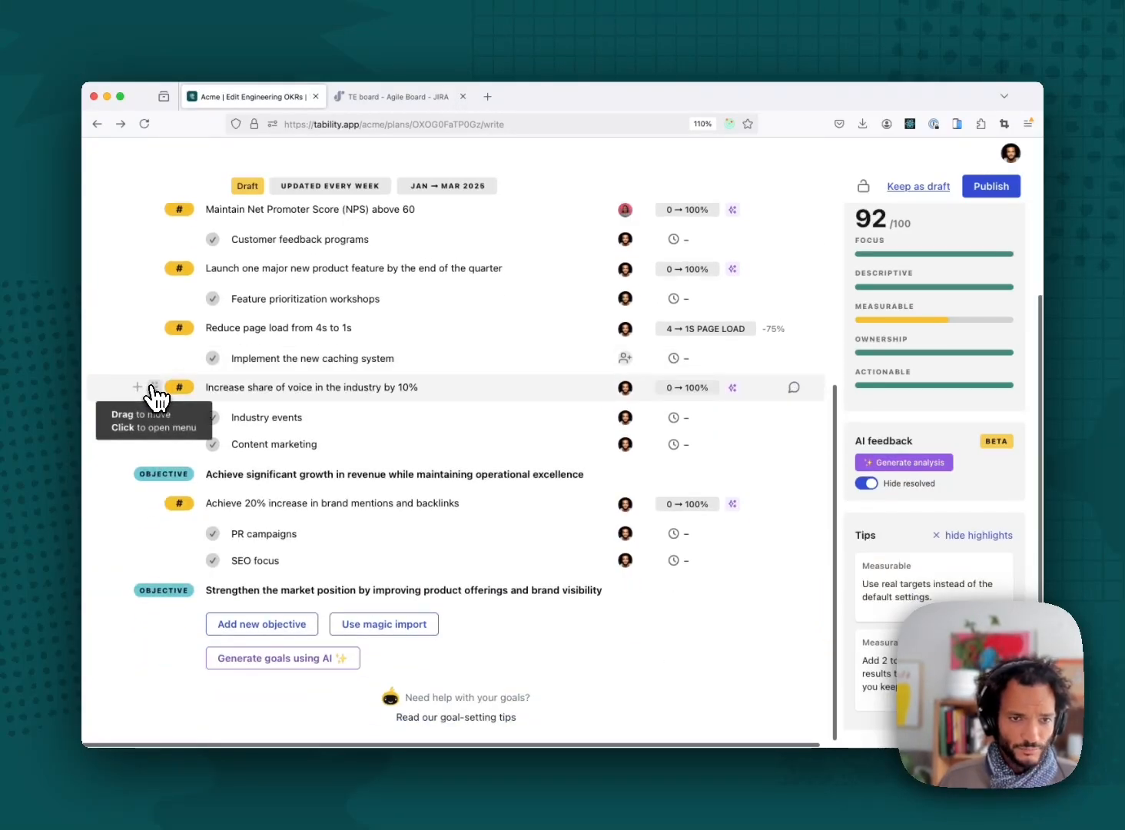
pyautogui.moveTo(154, 390); pyautogui.dragTo(140, 579)
pyautogui.moveTo(147, 330); pyautogui.dragTo(160, 530)
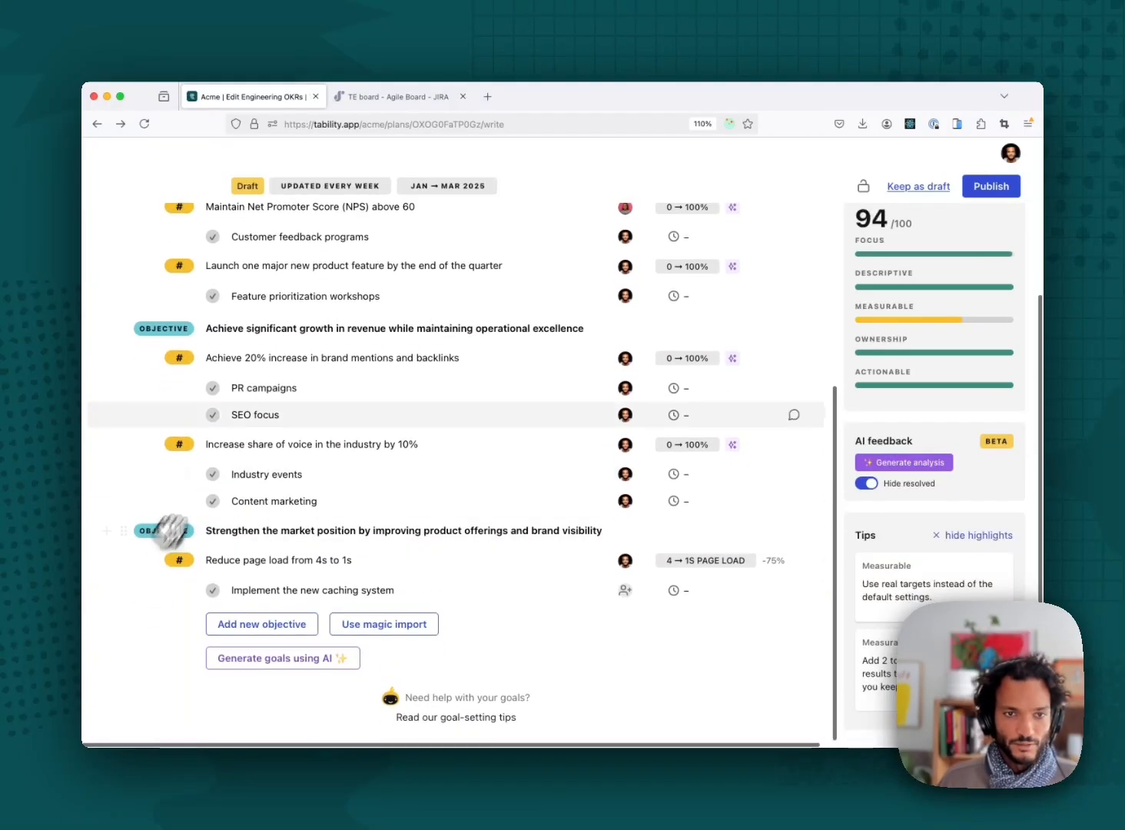
# Step: Retitle the objective "Improve application performance" as "performance"
pyautogui.scroll(5, 329, 351)
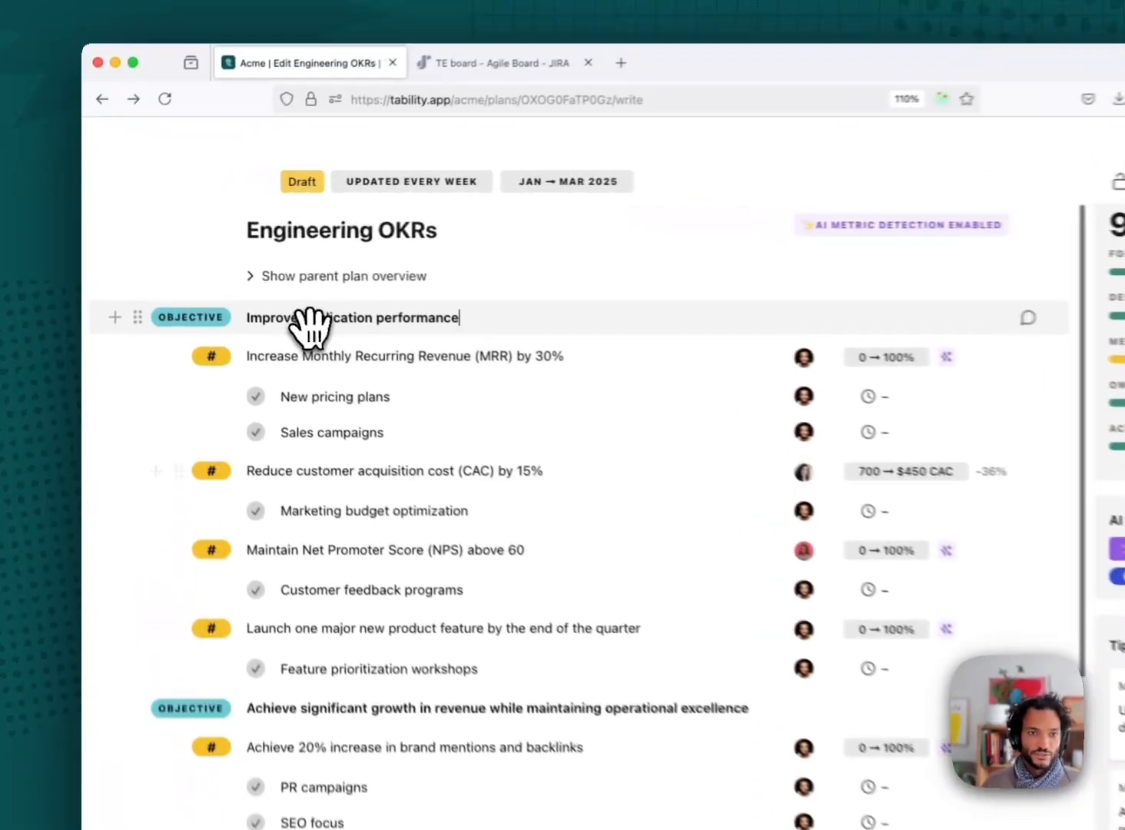
pyautogui.tripleClick(251, 288)
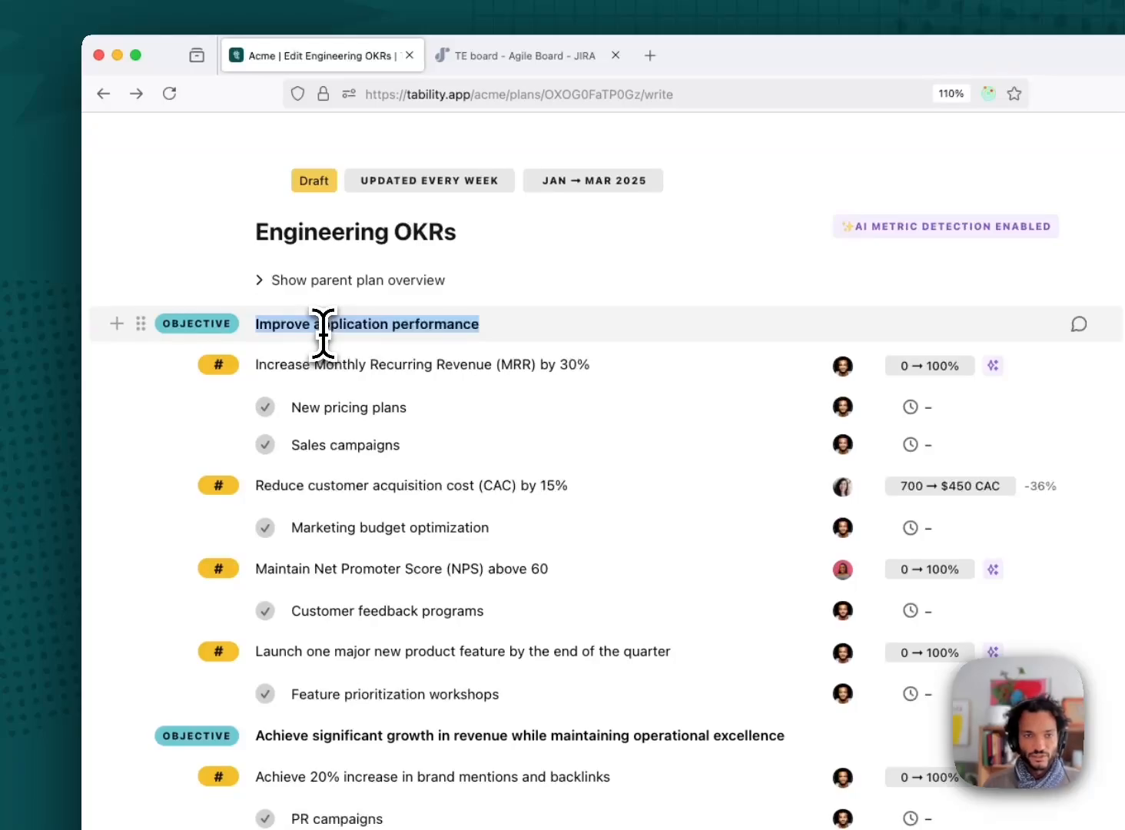
pyautogui.write('performance')
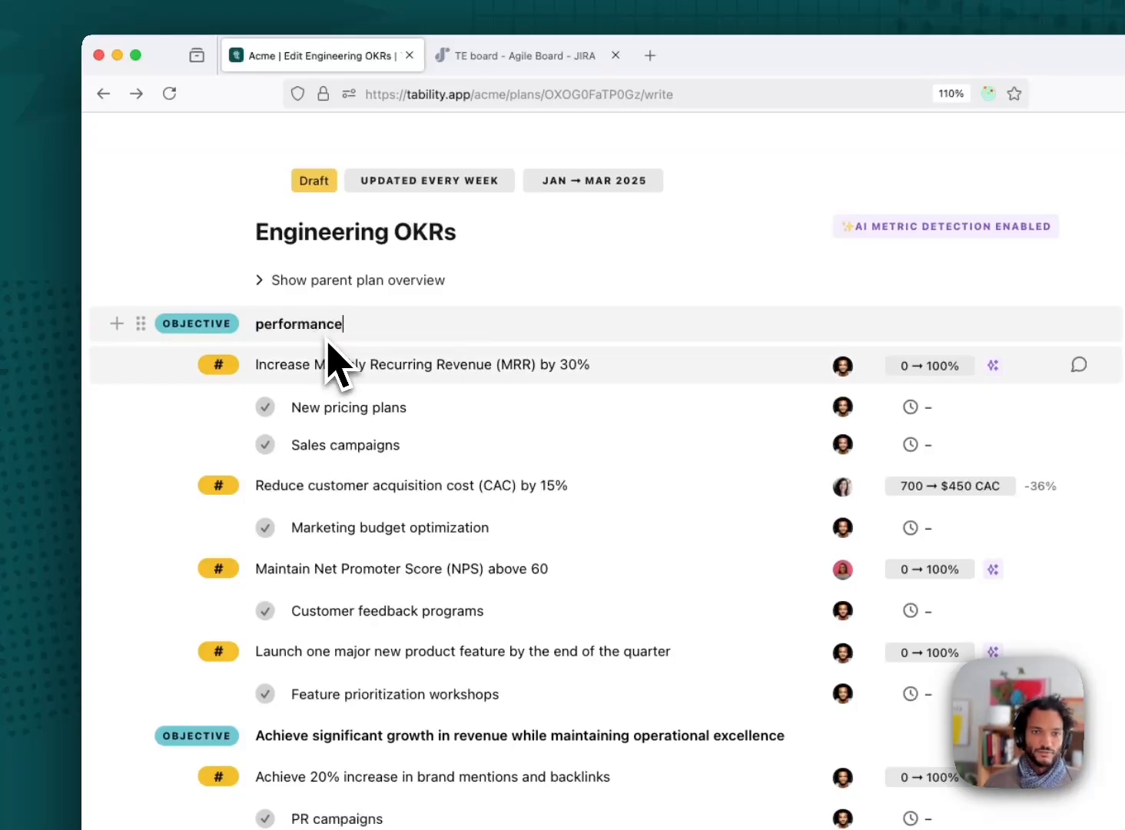
# Step: Retitle the "performance" objective as "tech performance" and shorten its Monthly Recurring Revenue key result to "MRR"
pyautogui.tripleClick(340, 366)
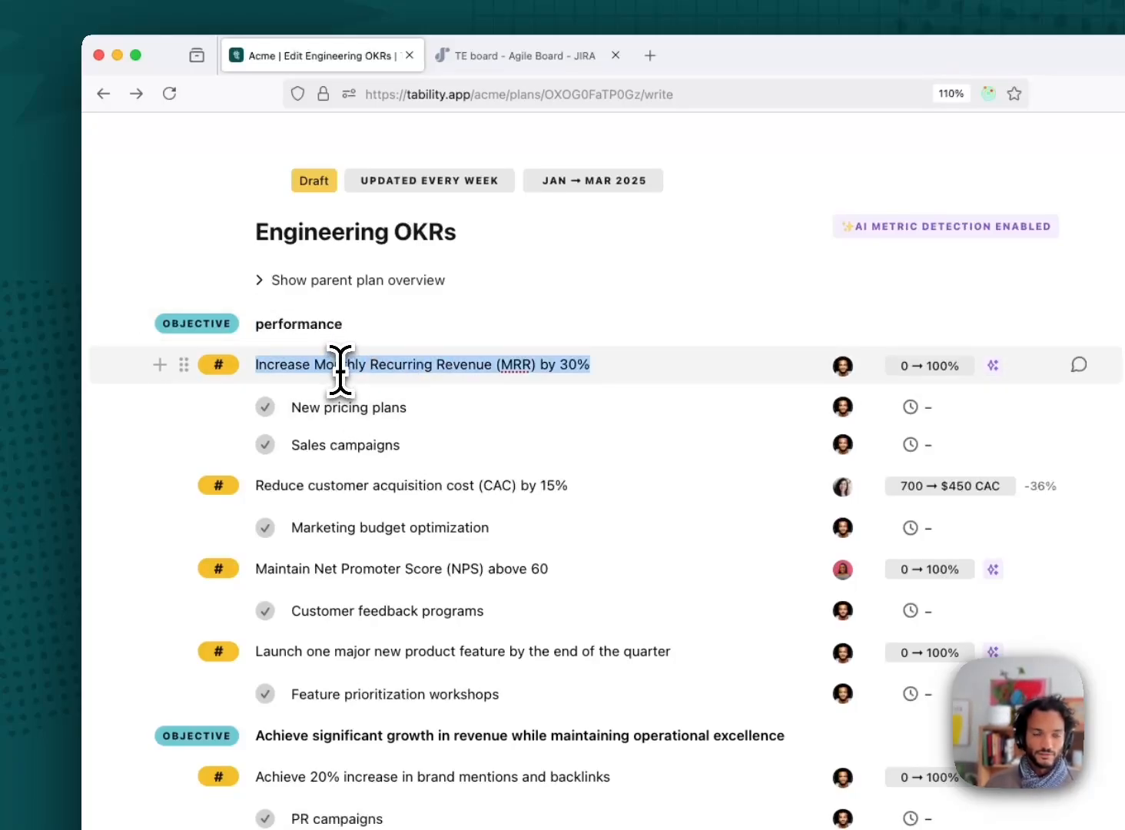
pyautogui.tripleClick(365, 326)
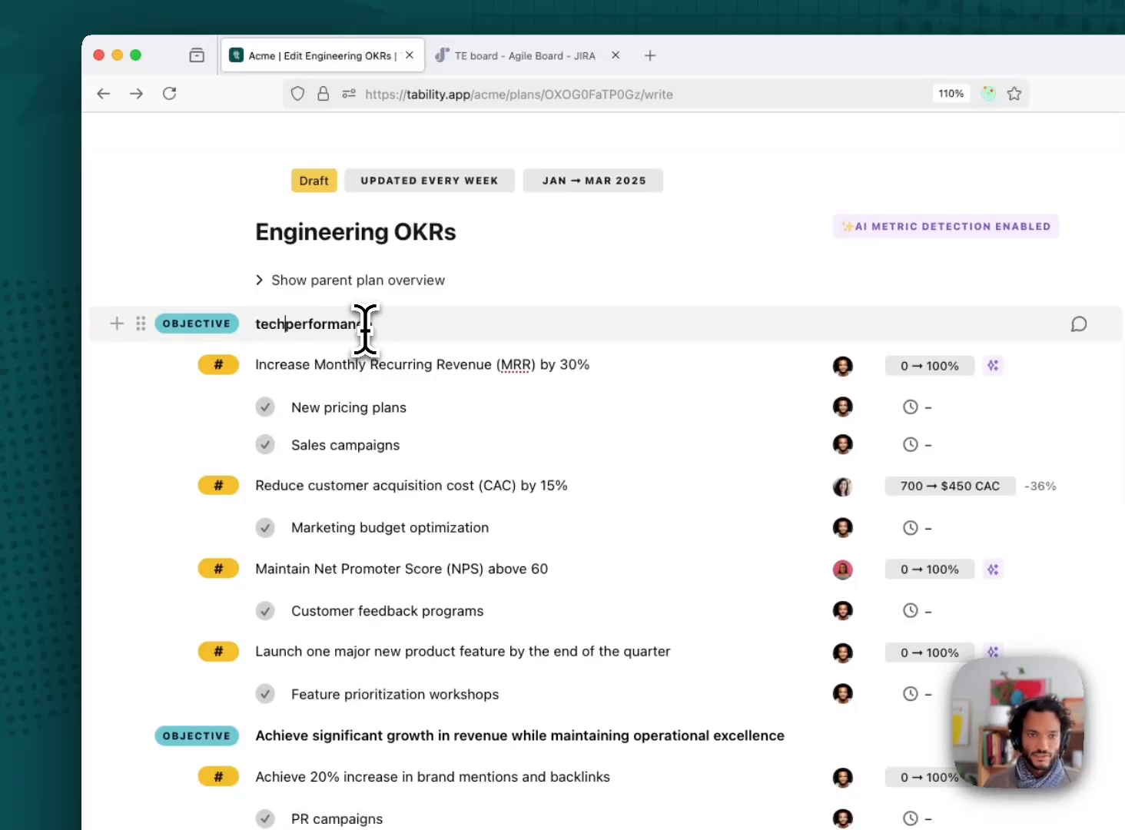
pyautogui.tripleClick(370, 364)
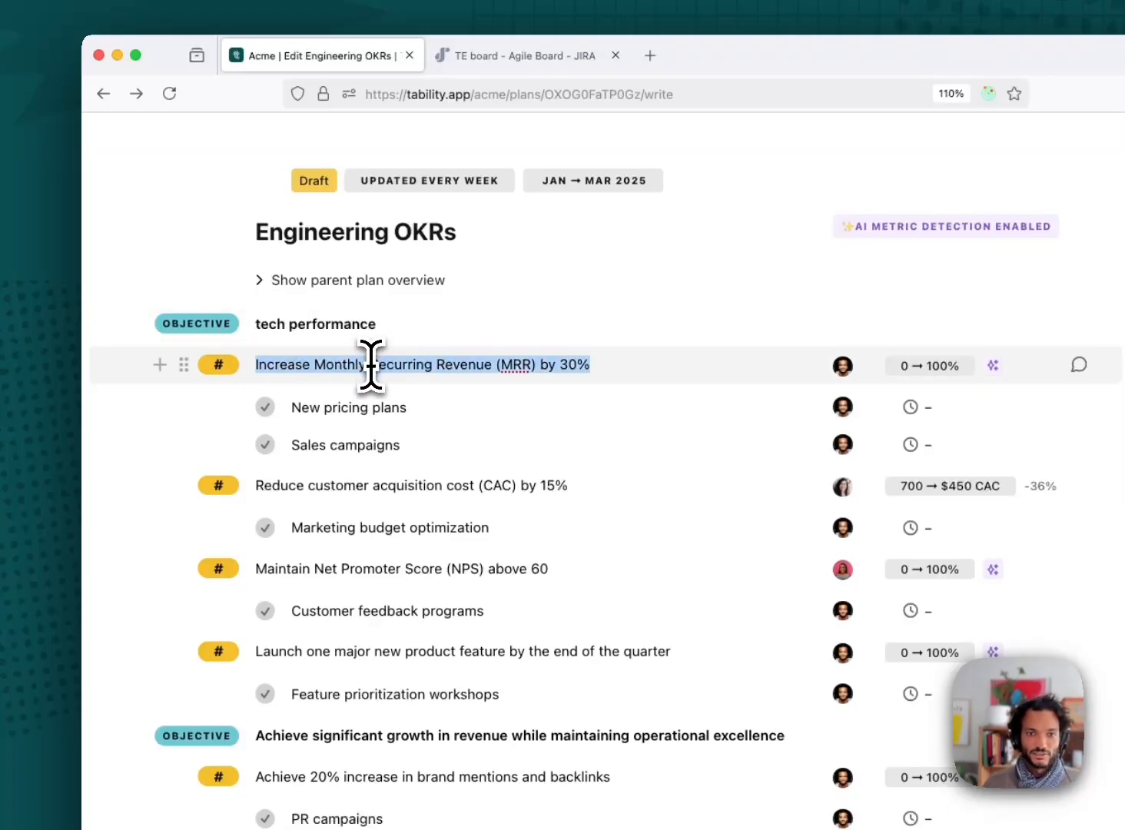
pyautogui.write('ME')
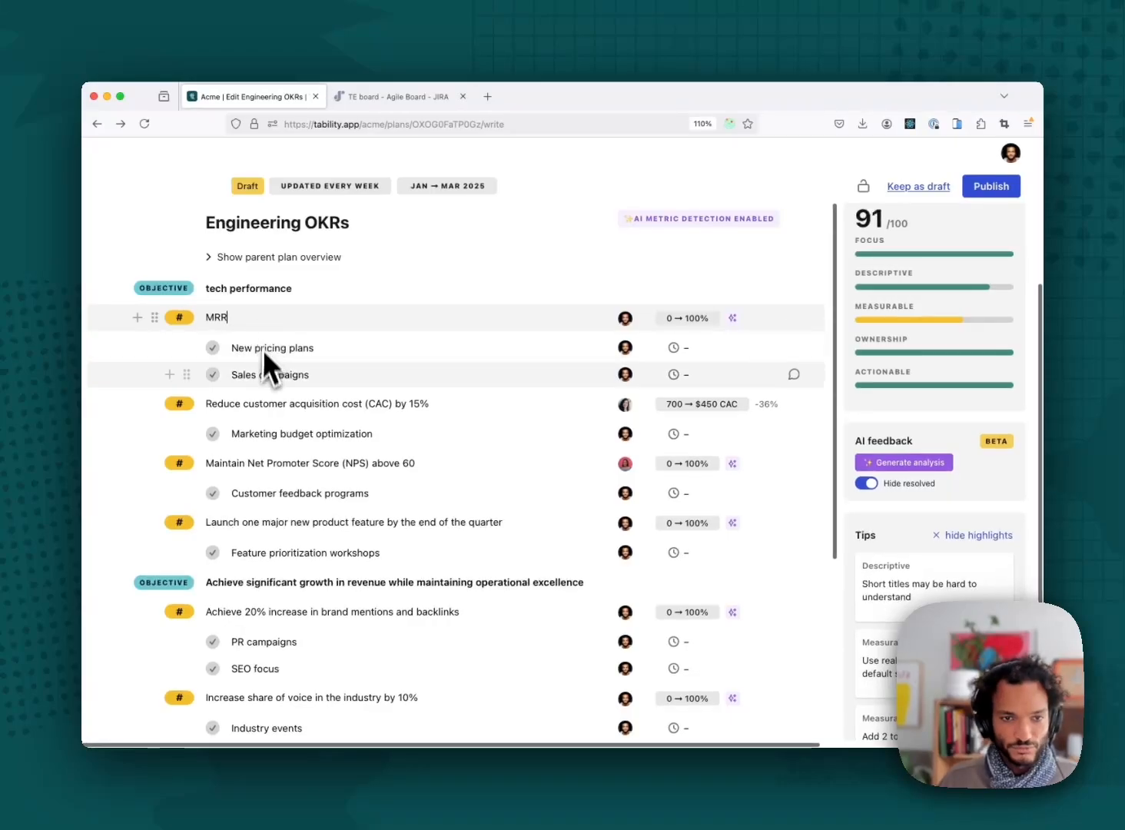
# Step: Retitle the key result "Achieve 20% increase in brand mentions and backlinks" as "Backlinks and mentions"
pyautogui.scroll(-2, 269, 545)
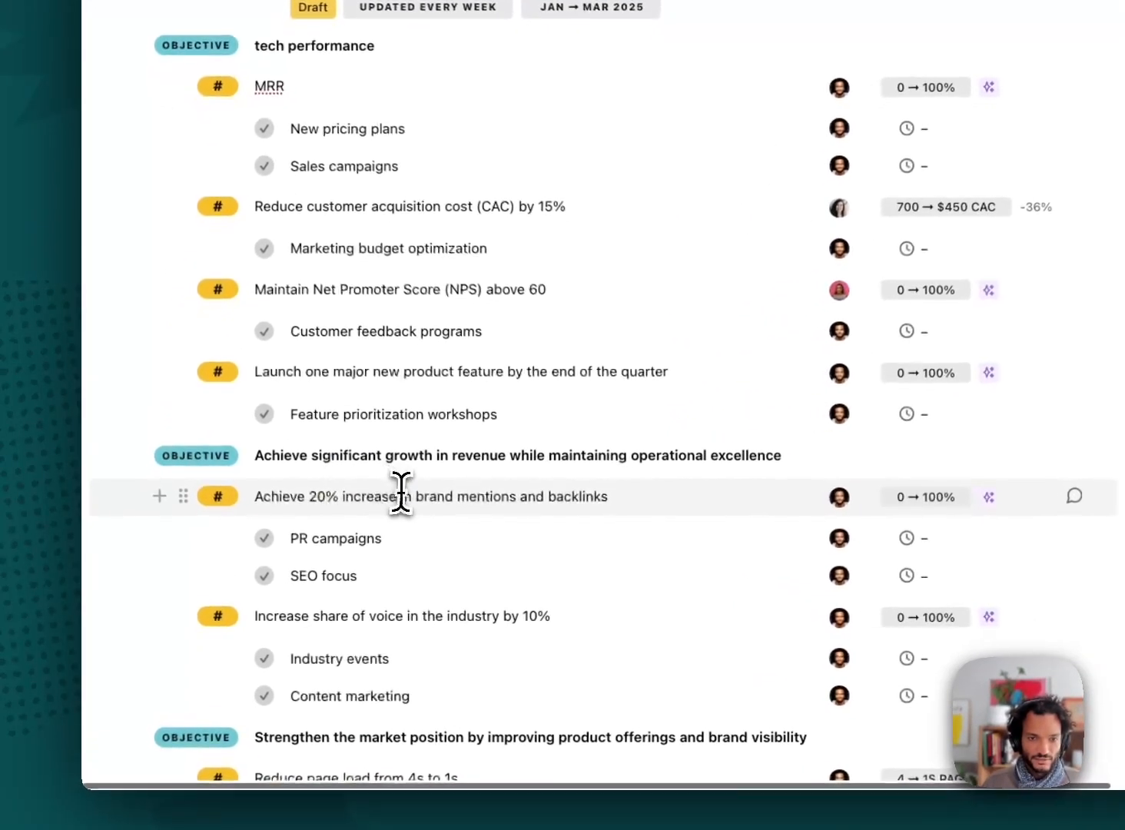
pyautogui.tripleClick(401, 496)
pyautogui.write('Backl')
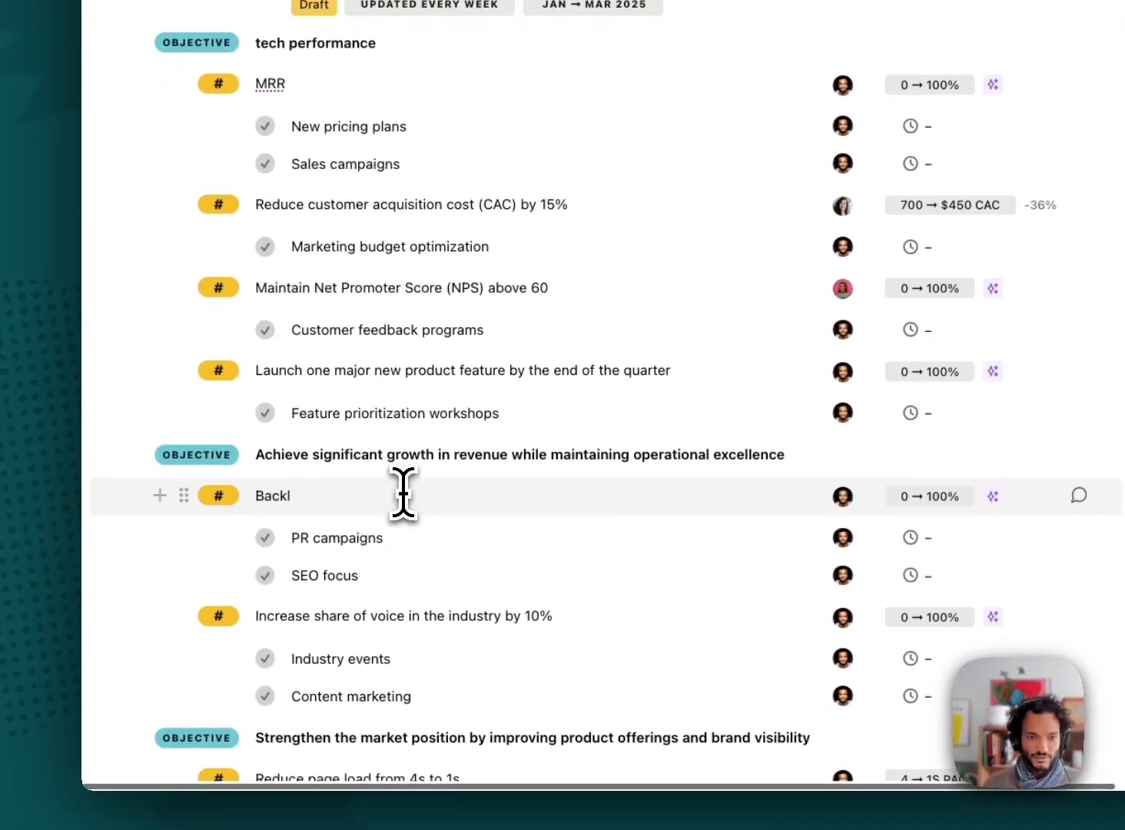
pyautogui.write('ings')
pyautogui.press('BackSpace')
pyautogui.press('BackSpace')
pyautogui.write('ks and mentio')
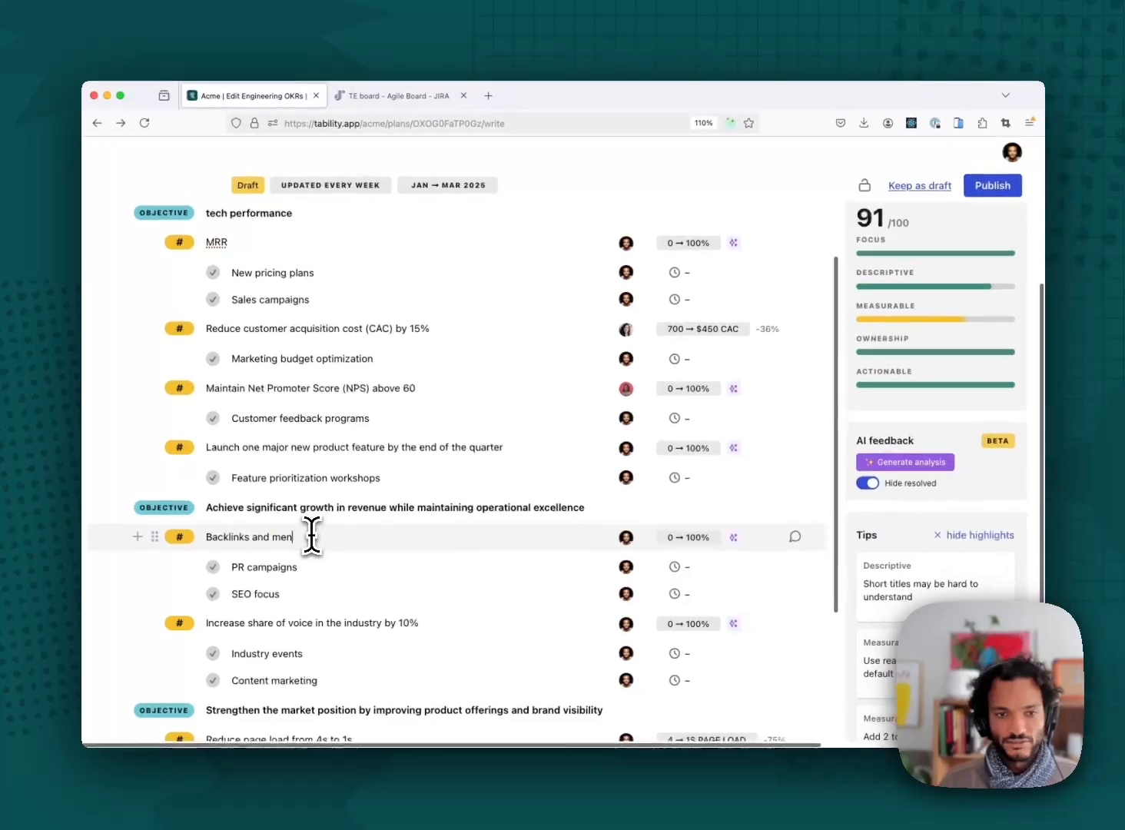
pyautogui.write('ns')
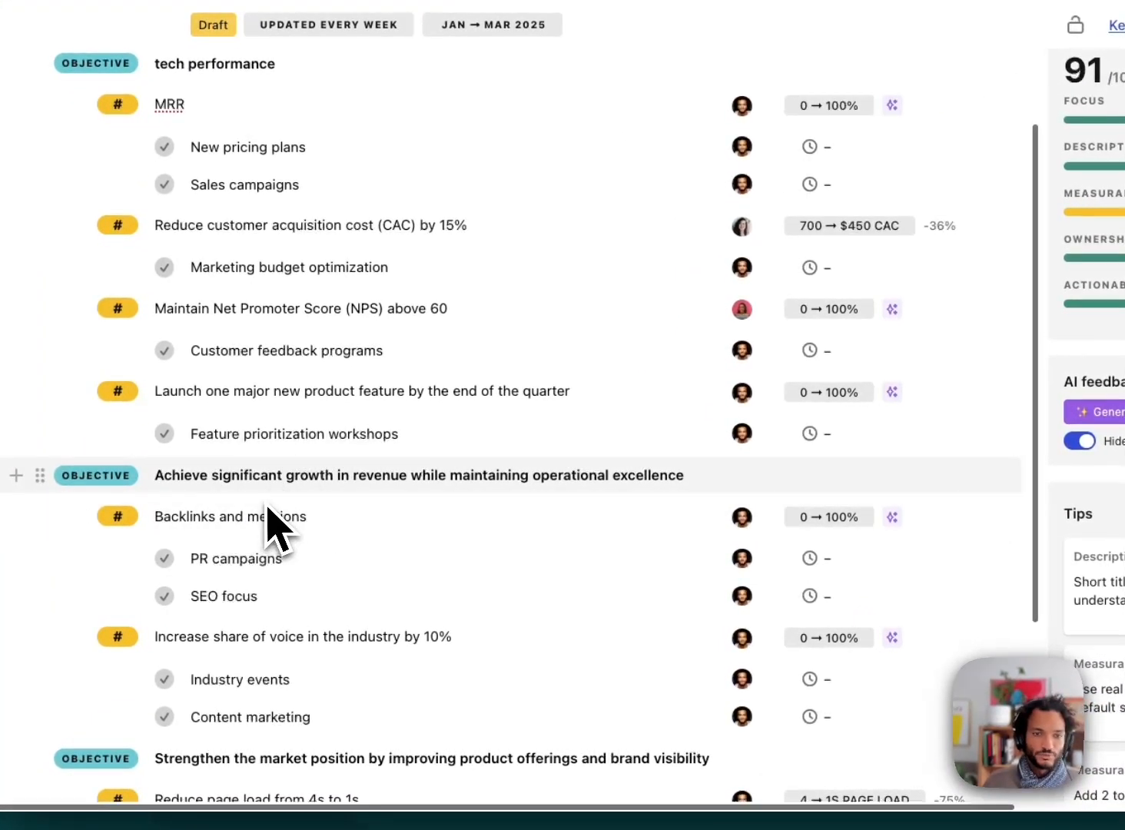
# Step: Retitle the revenue growth objective as "Growth" and generate an AI feedback analysis of the plan
pyautogui.tripleClick(318, 478)
pyautogui.write('Growth')
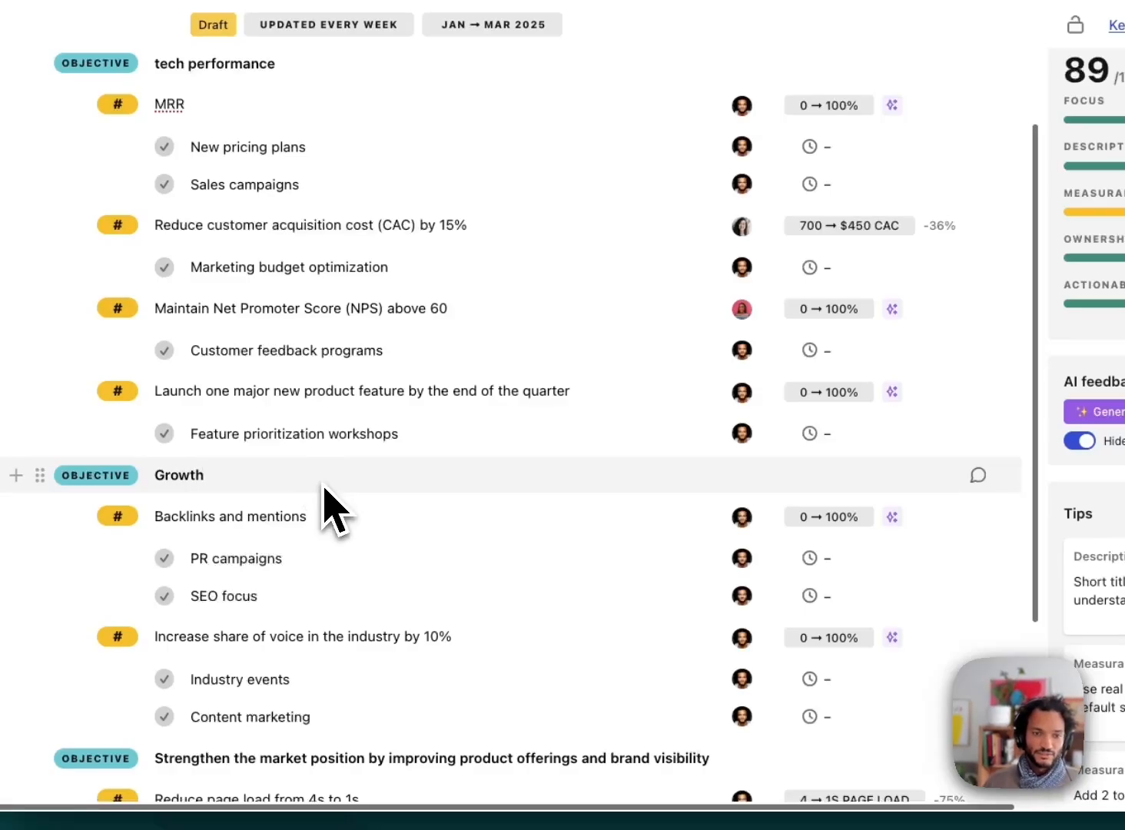
pyautogui.click(320, 511)
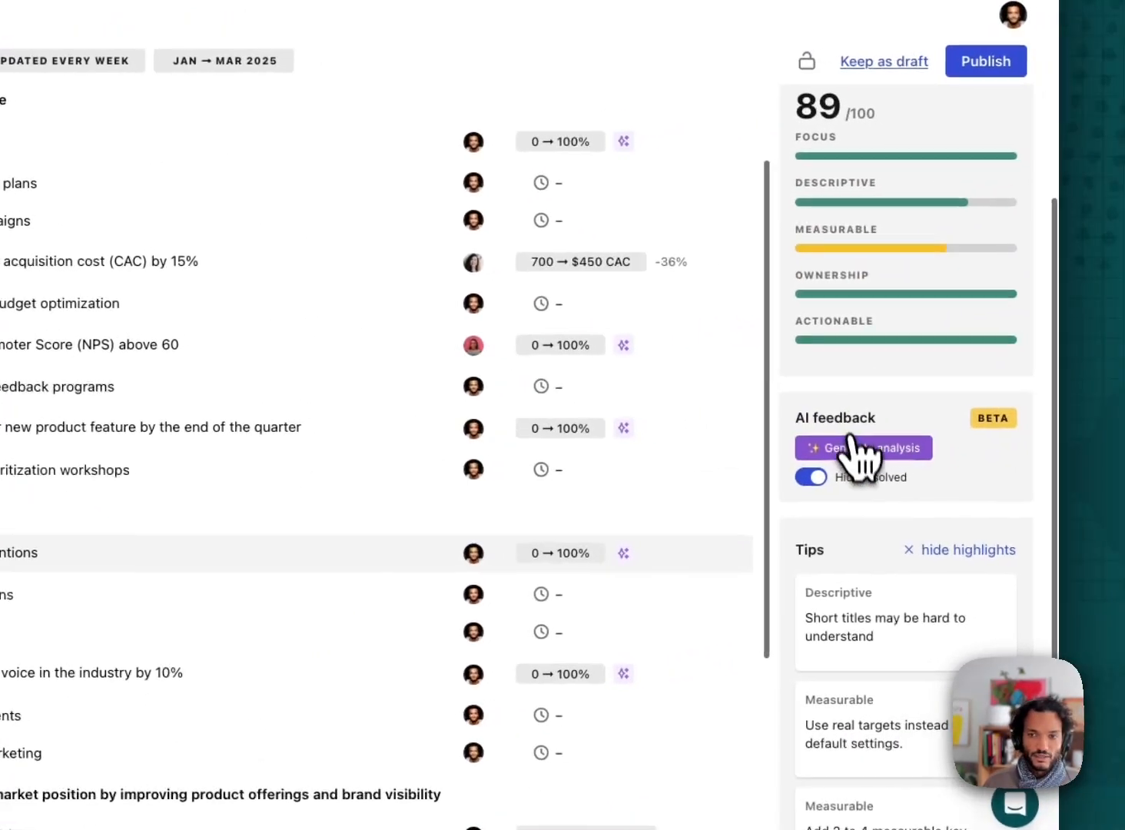
pyautogui.click(1110, 413)
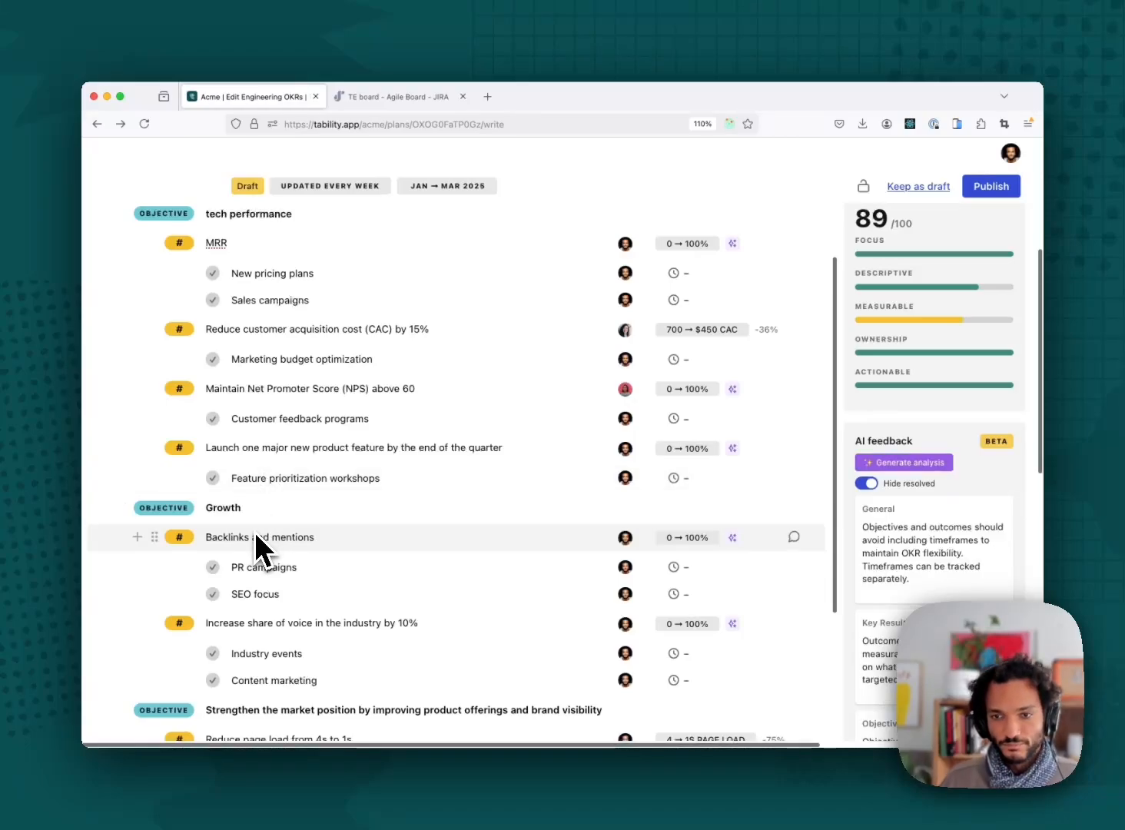
# Step: Apply the AI feedback suggestion to the "MRR" key result, retitling it "Increase Monthly Recurring Revenue (MRR) by 15%"
pyautogui.scroll(-2, 913, 457)
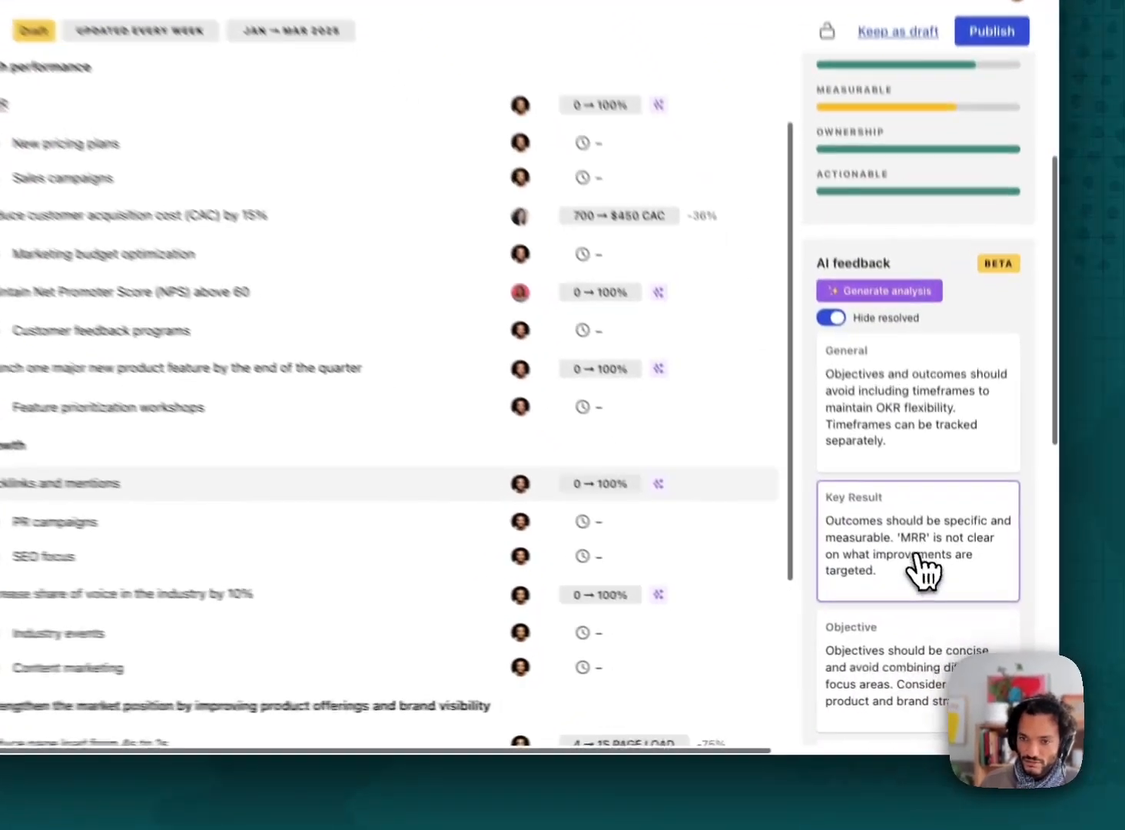
pyautogui.click(932, 605)
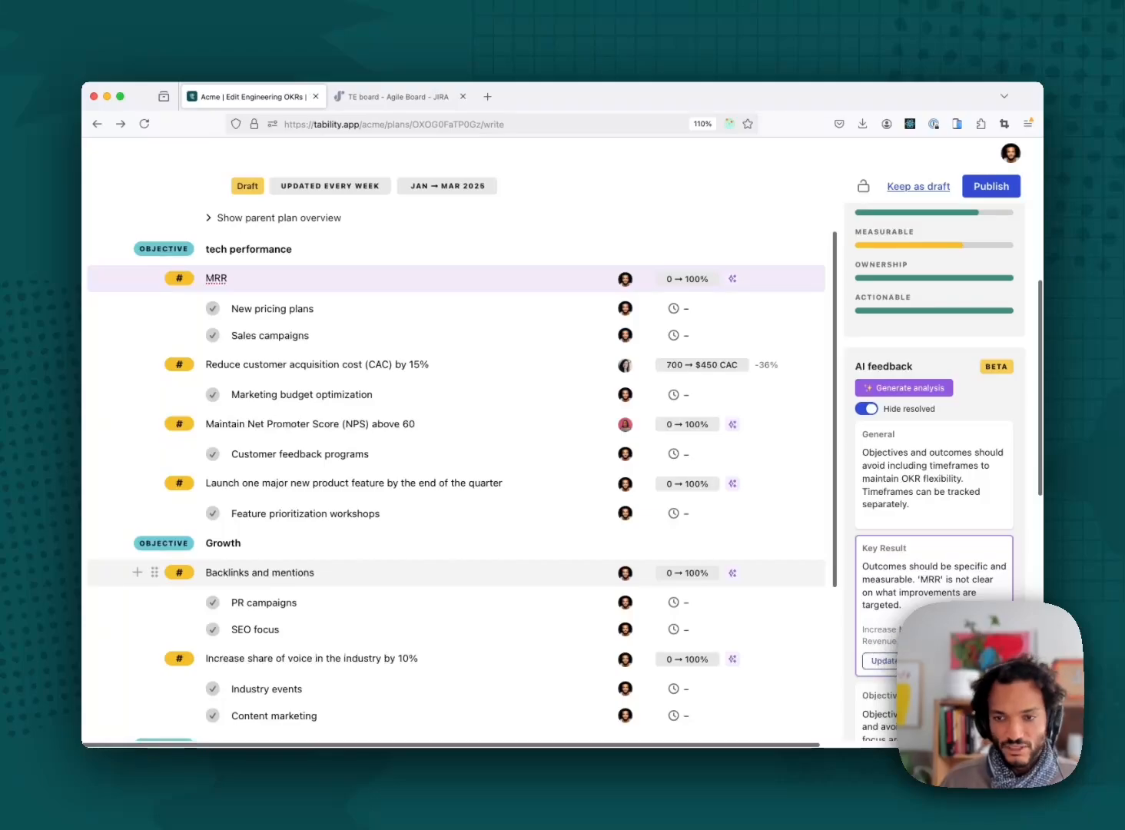
pyautogui.click(919, 663)
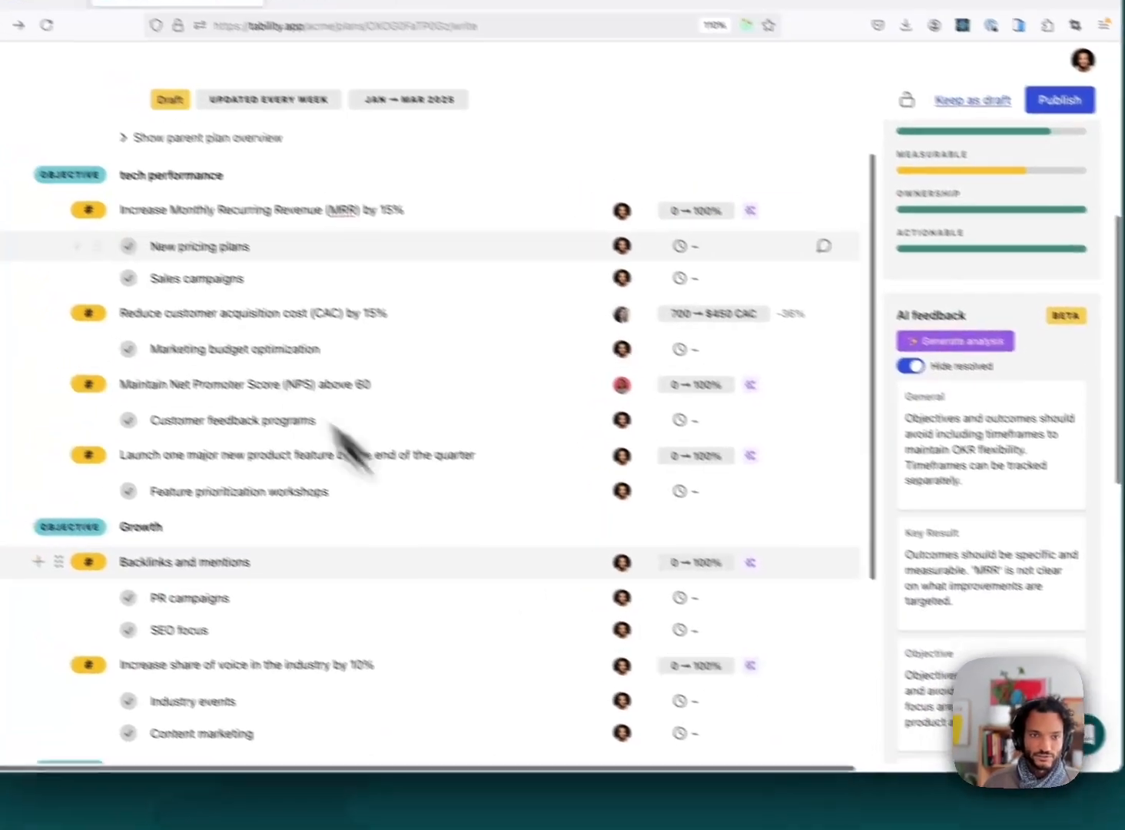
# Step: Apply the AI suggestions "Increase the number of backlinks and mentions by 20%" to its key result and "Accelerate growth of user base and market reach" to the "Growth" objective
pyautogui.scroll(-3, 538, 269)
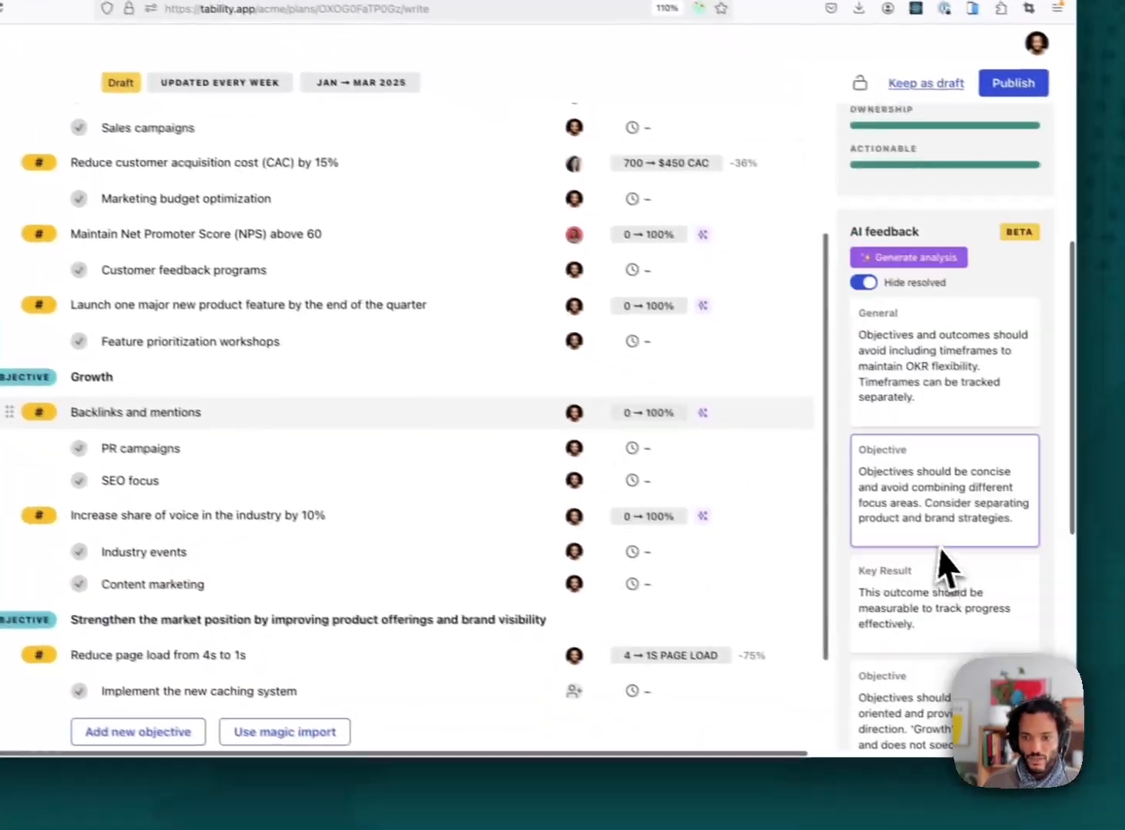
pyautogui.click(932, 599)
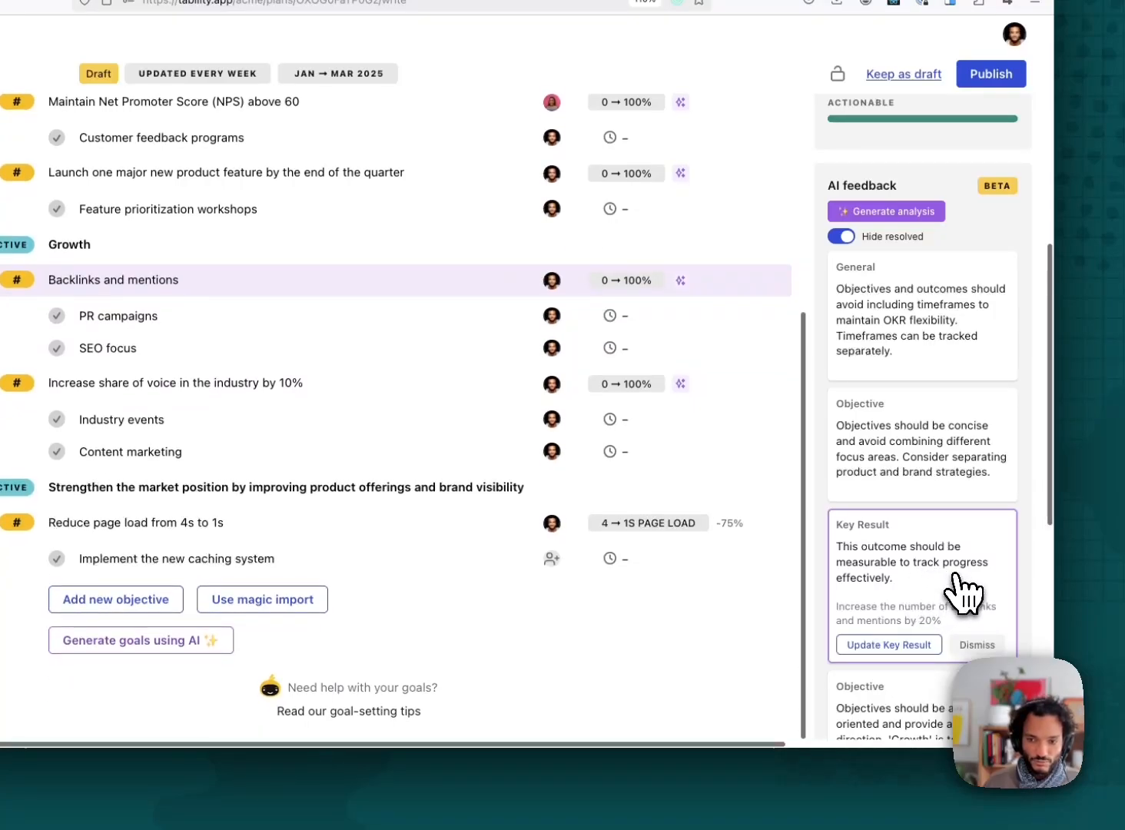
pyautogui.click(913, 645)
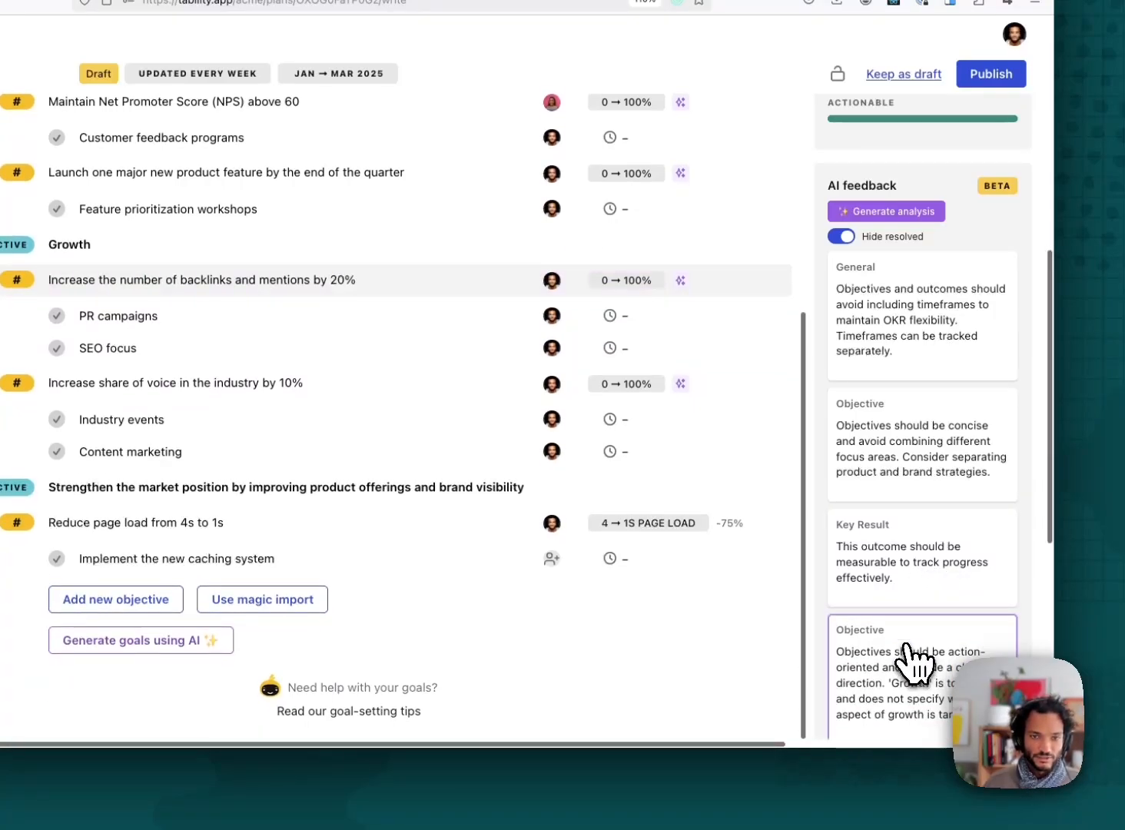
pyautogui.moveTo(912, 609)
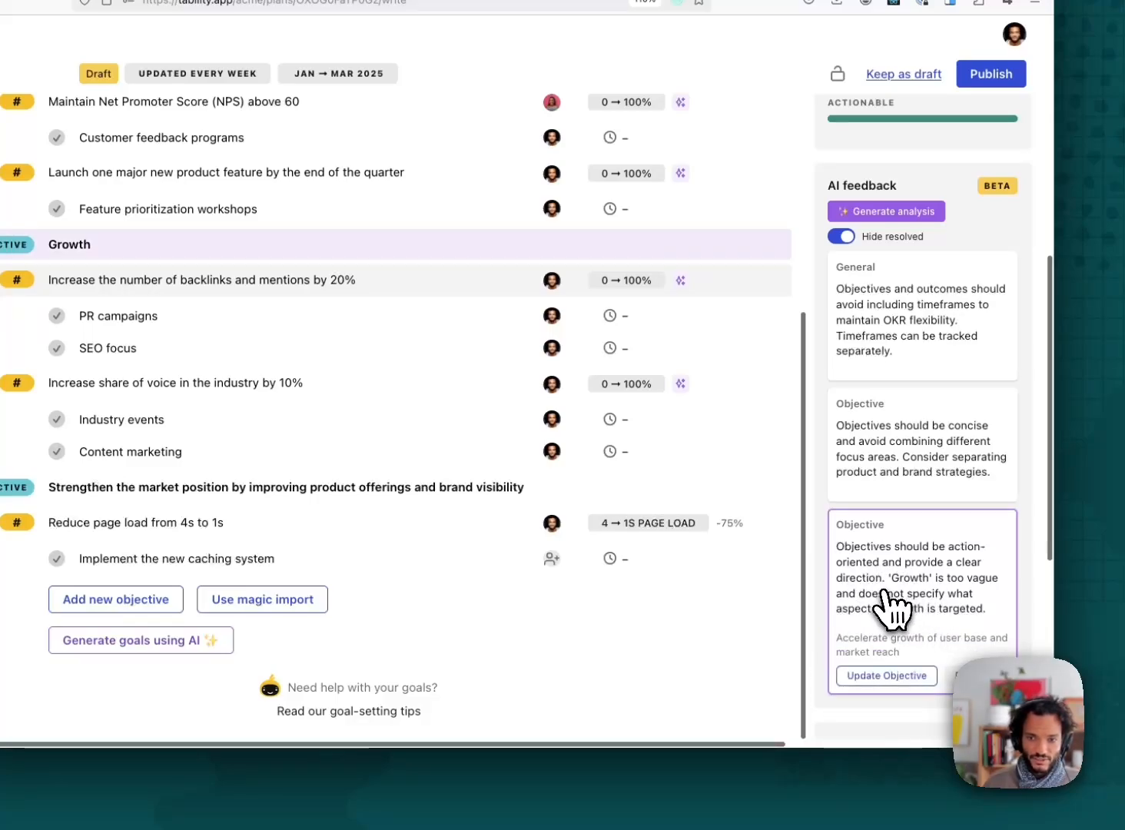
pyautogui.click(886, 676)
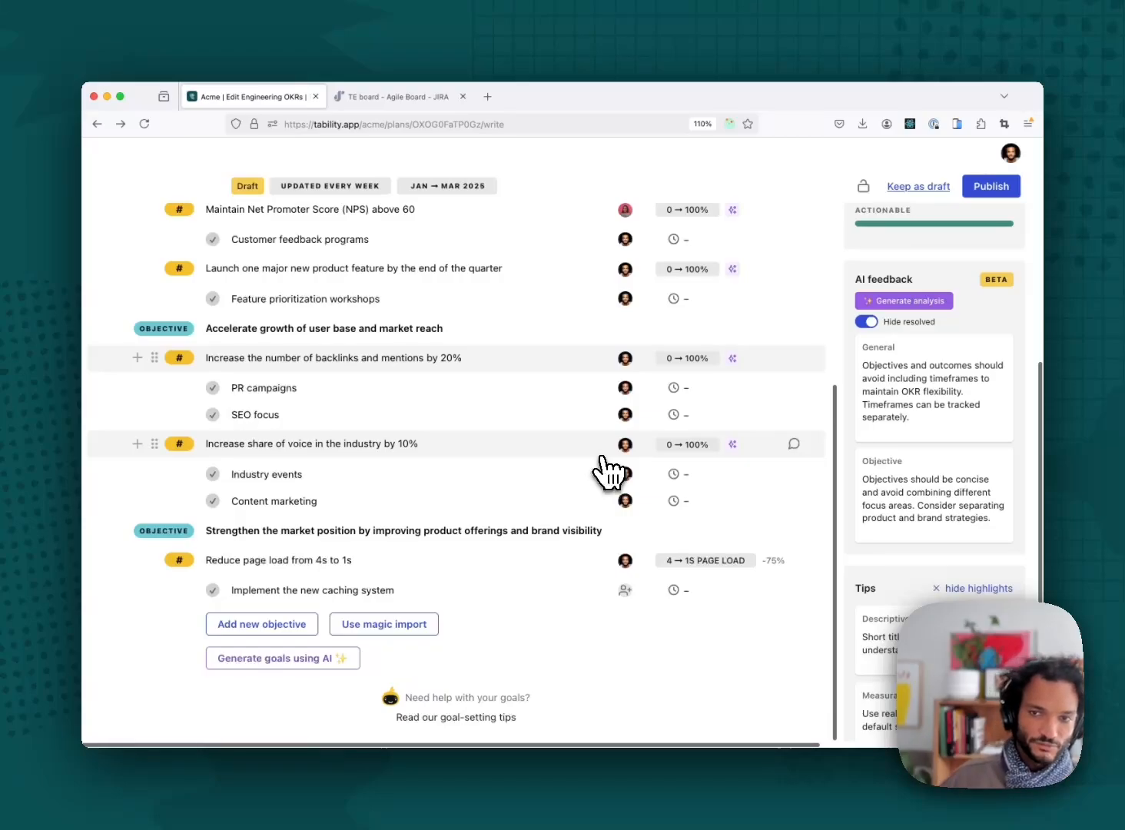
# Step: Check the plan score and publish the Engineering OKRs plan
pyautogui.scroll(2, 923, 323)
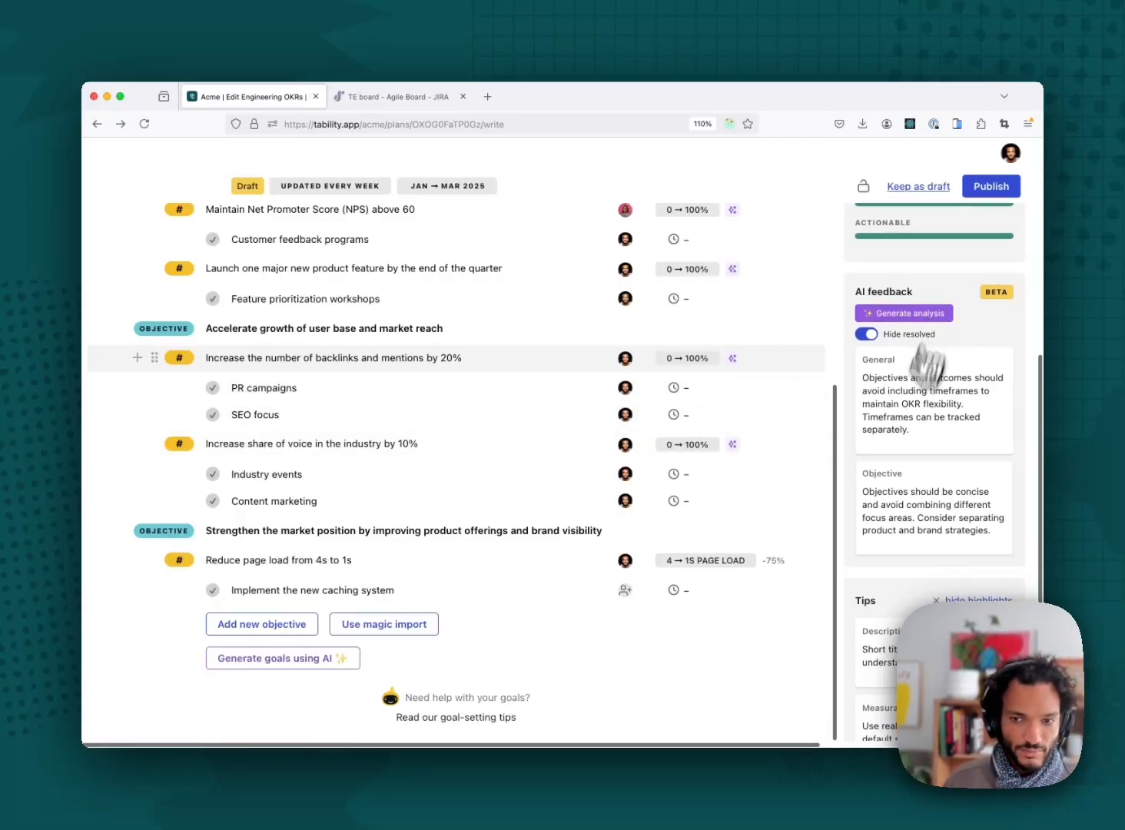
pyautogui.scroll(5, 898, 618)
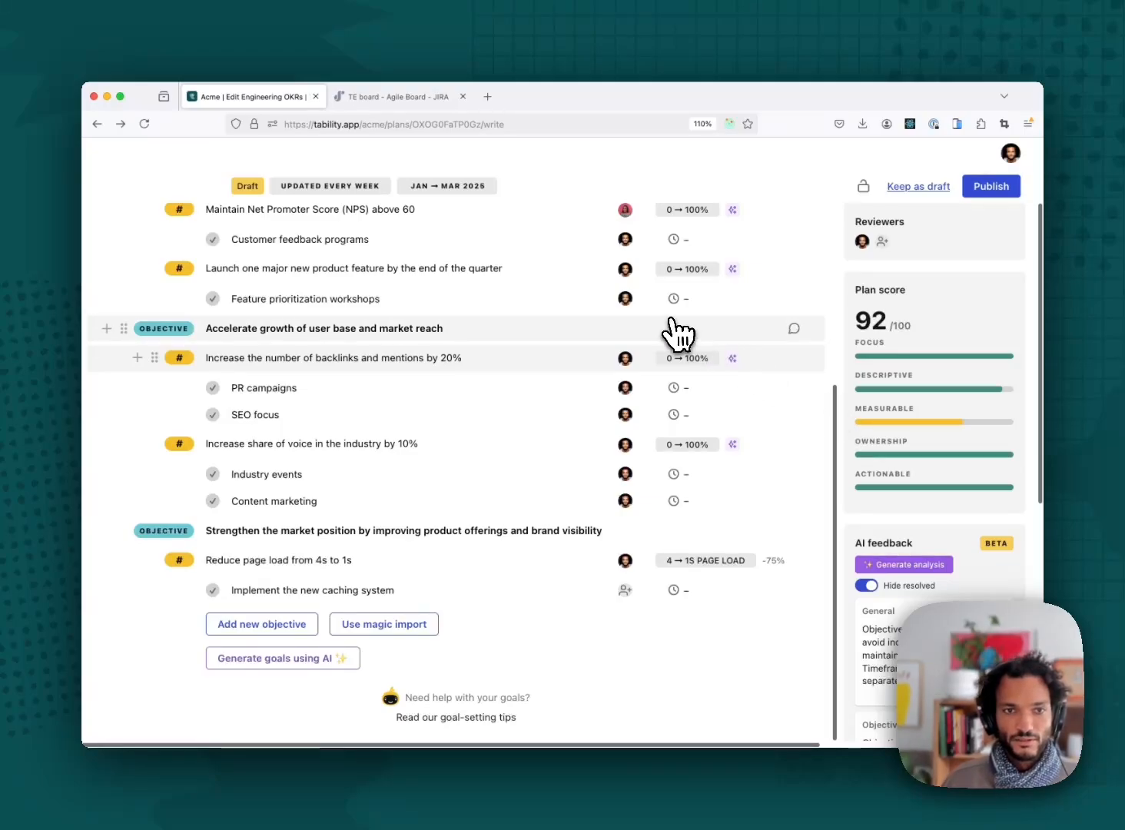
pyautogui.scroll(5, 669, 334)
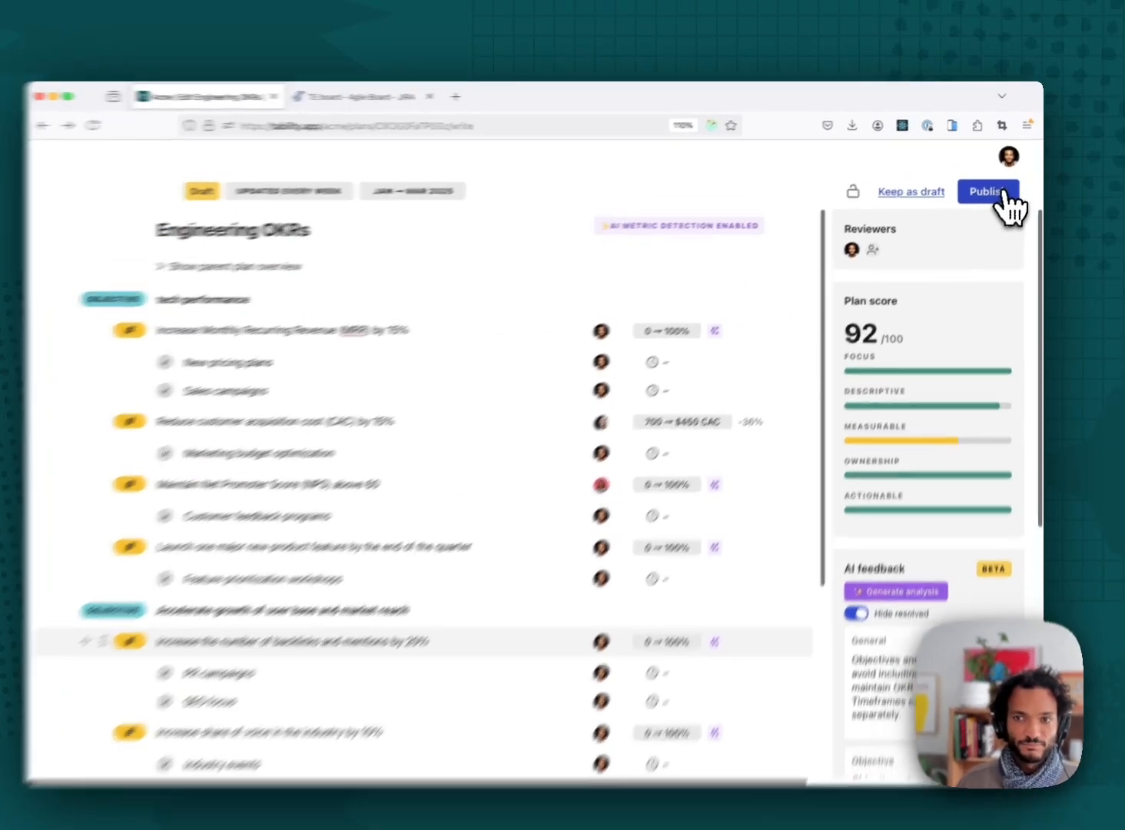
pyautogui.click(991, 186)
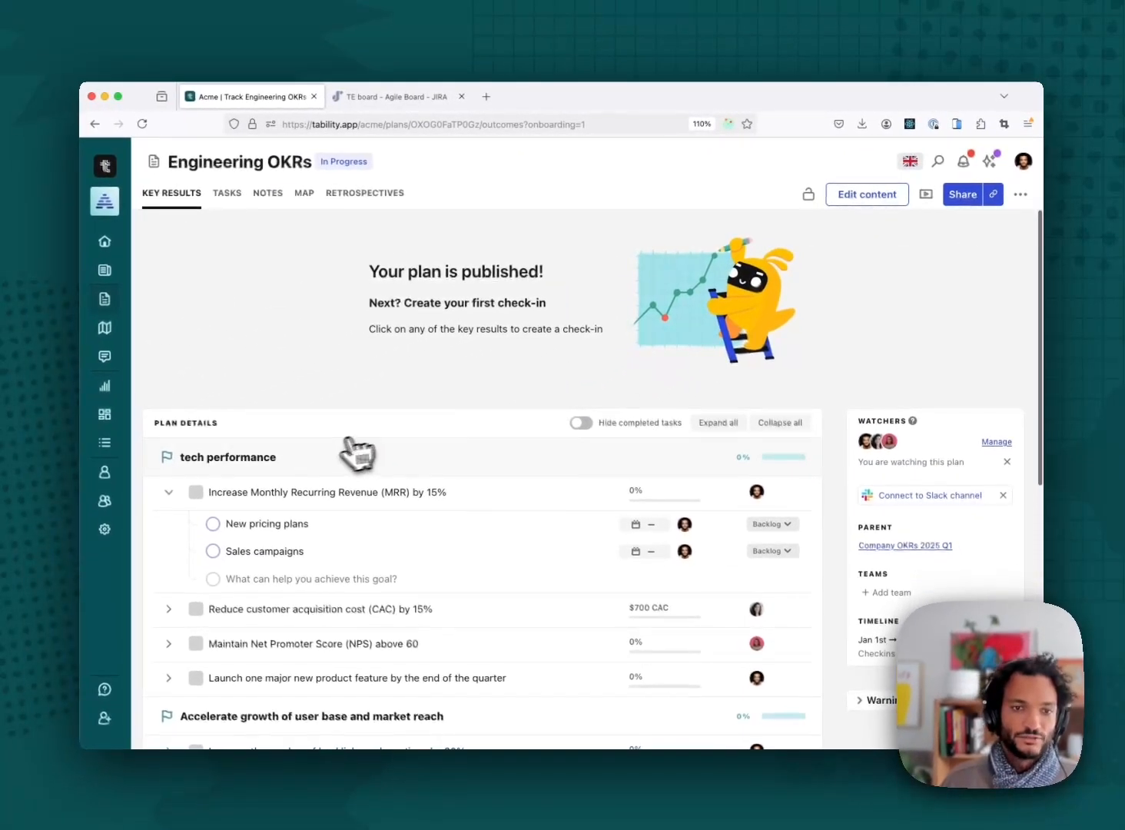
# Step: Look over the published plan, go to the People directory and open the profile of the second person listed
pyautogui.scroll(-1, 156, 639)
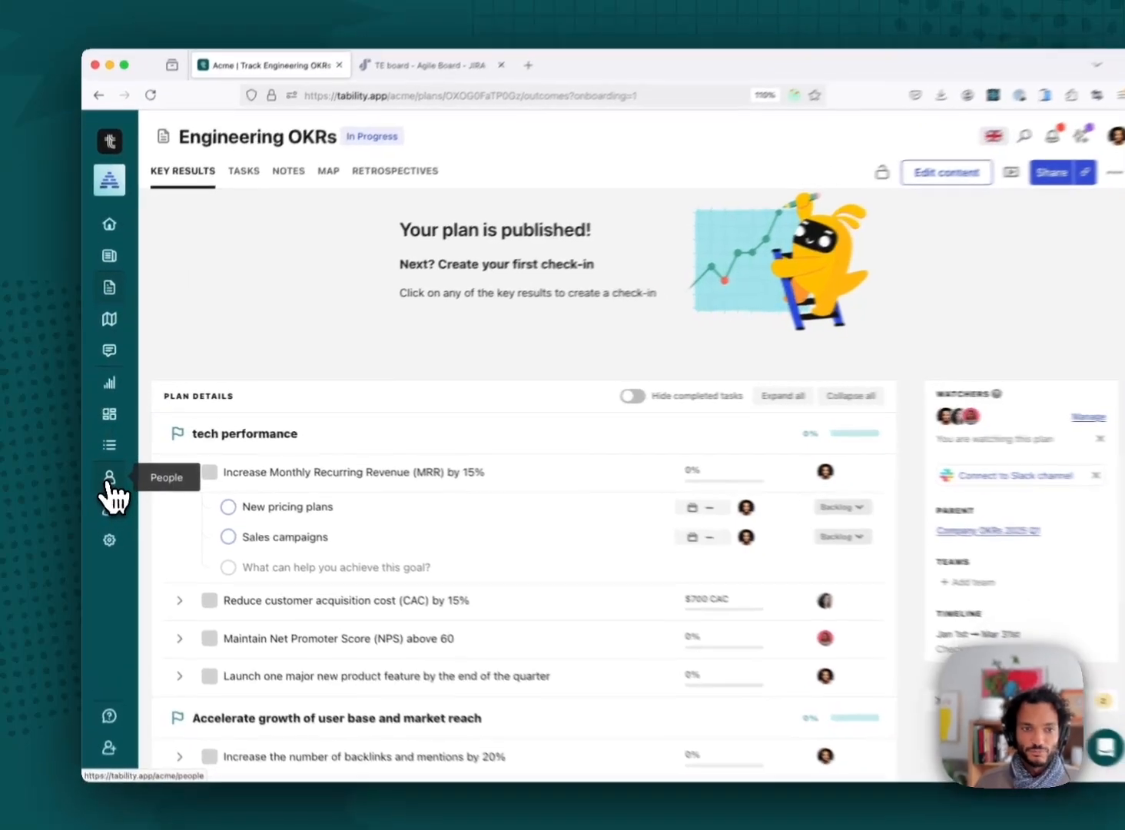
pyautogui.click(106, 470)
pyautogui.scroll(-4, 345, 422)
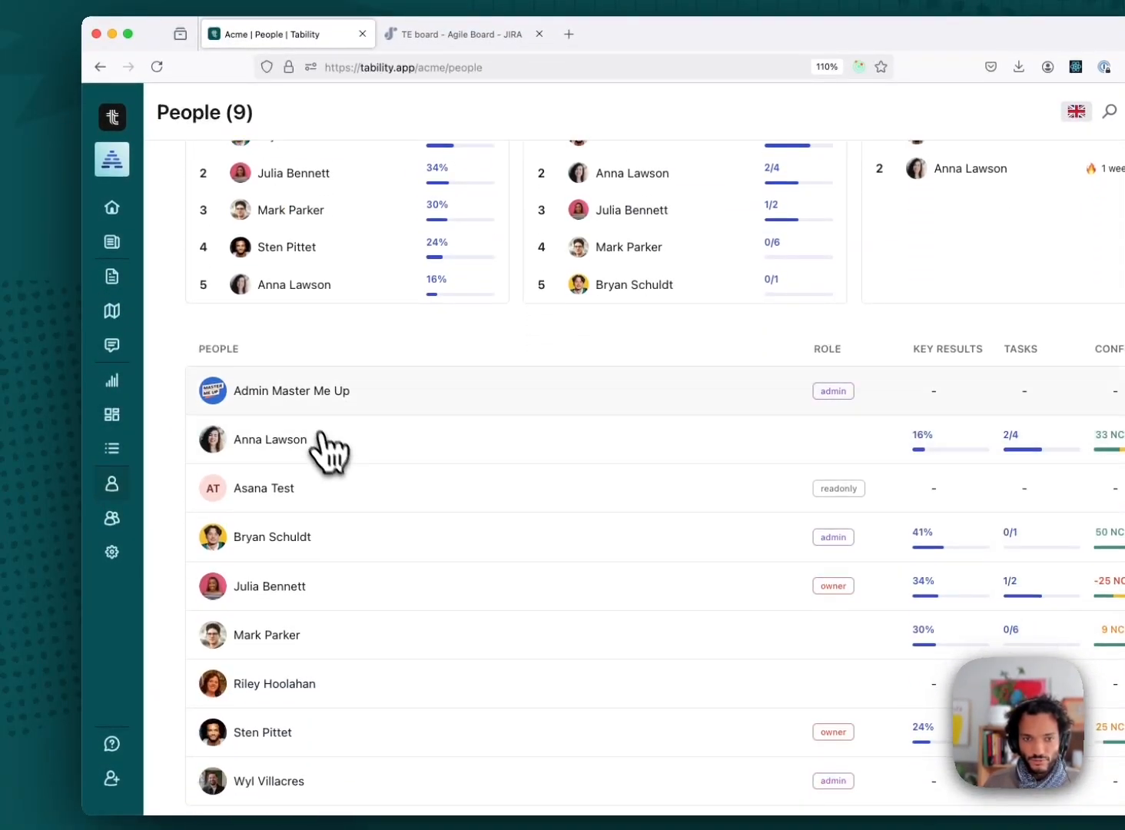
pyautogui.click(297, 445)
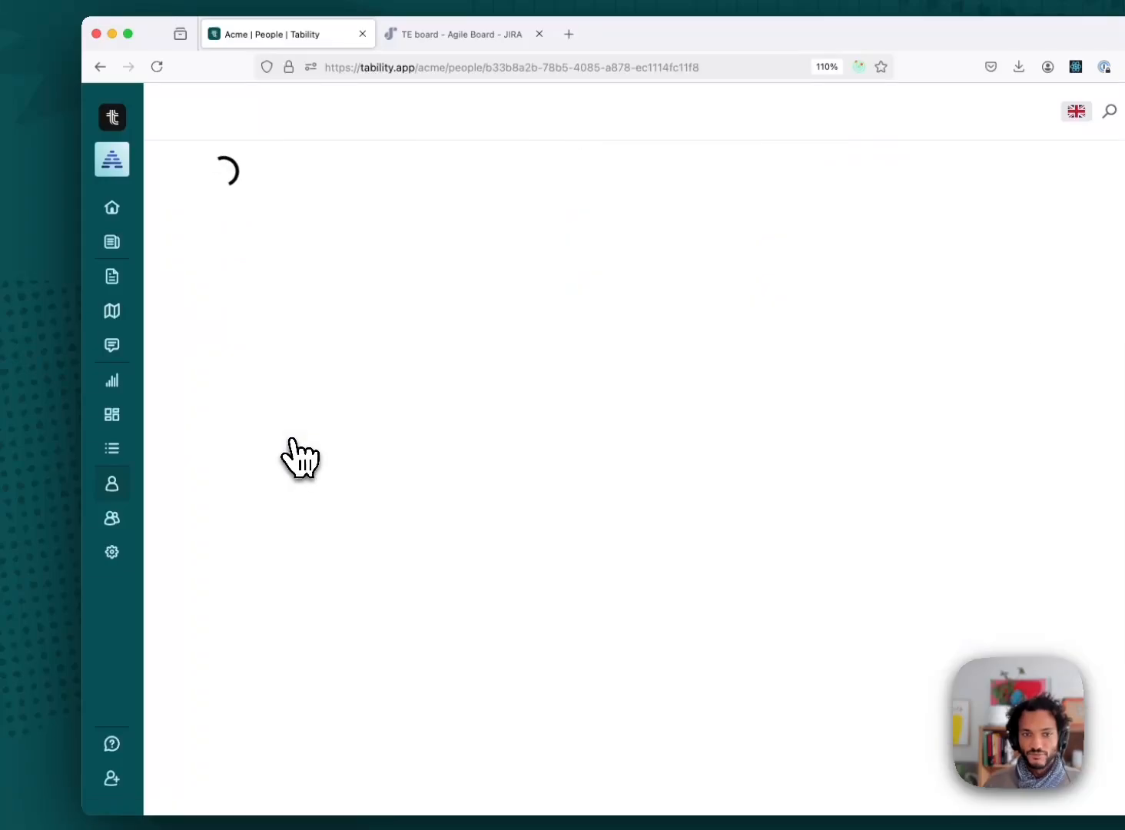